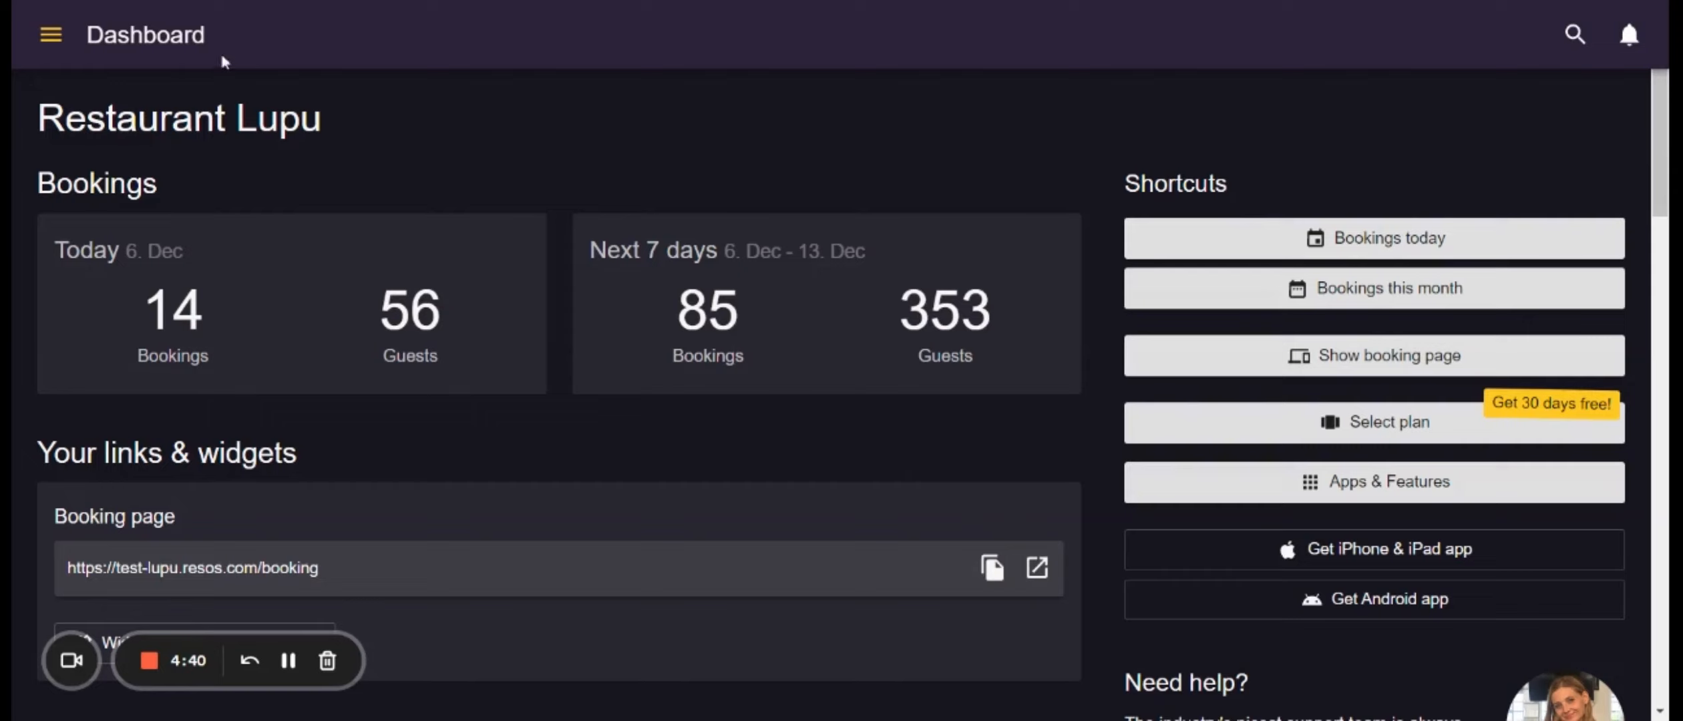
# Open the restaurant's settings and look through all the available setting categories
pyautogui.click(52, 37)
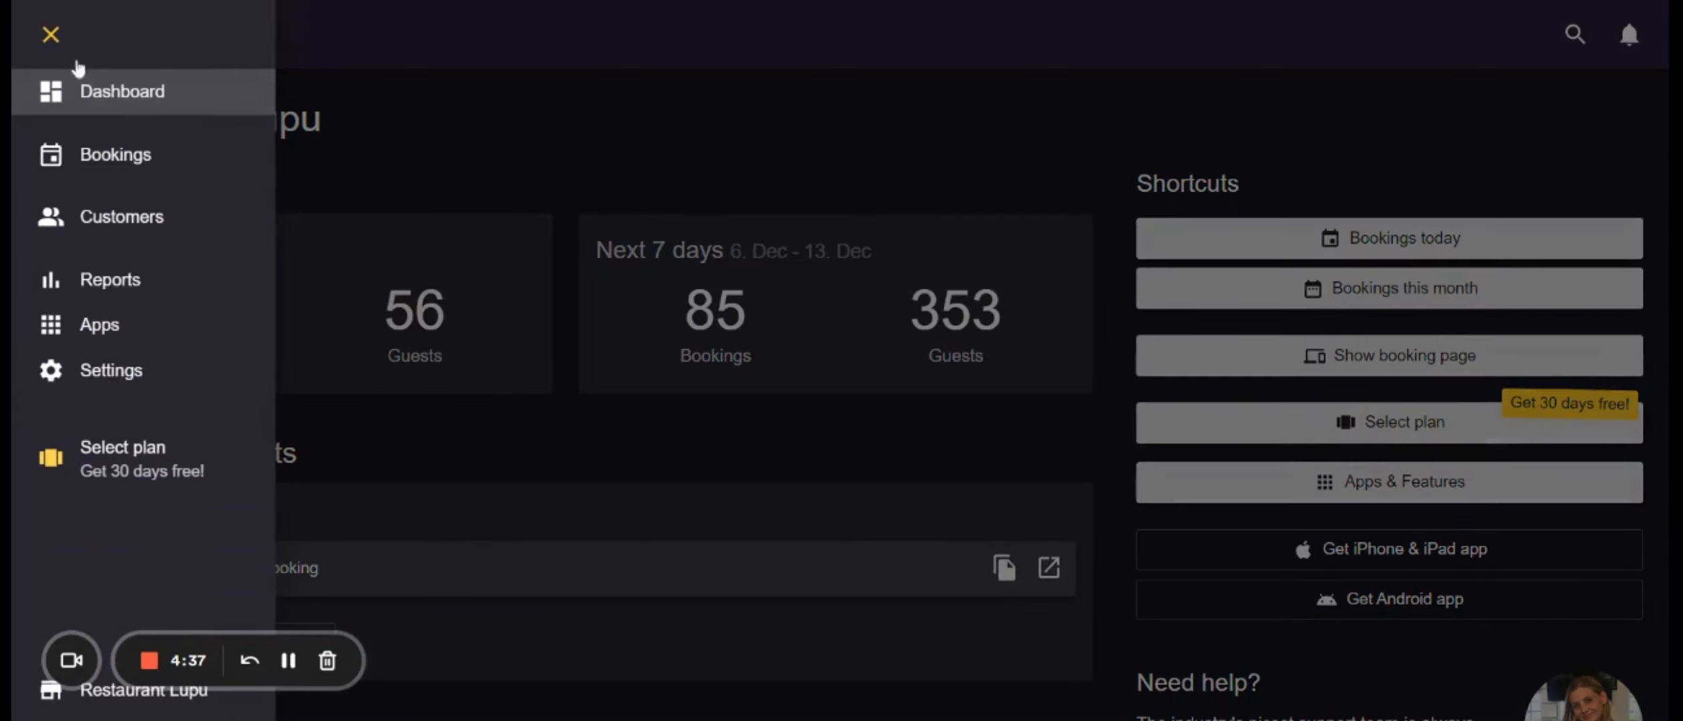
pyautogui.click(113, 374)
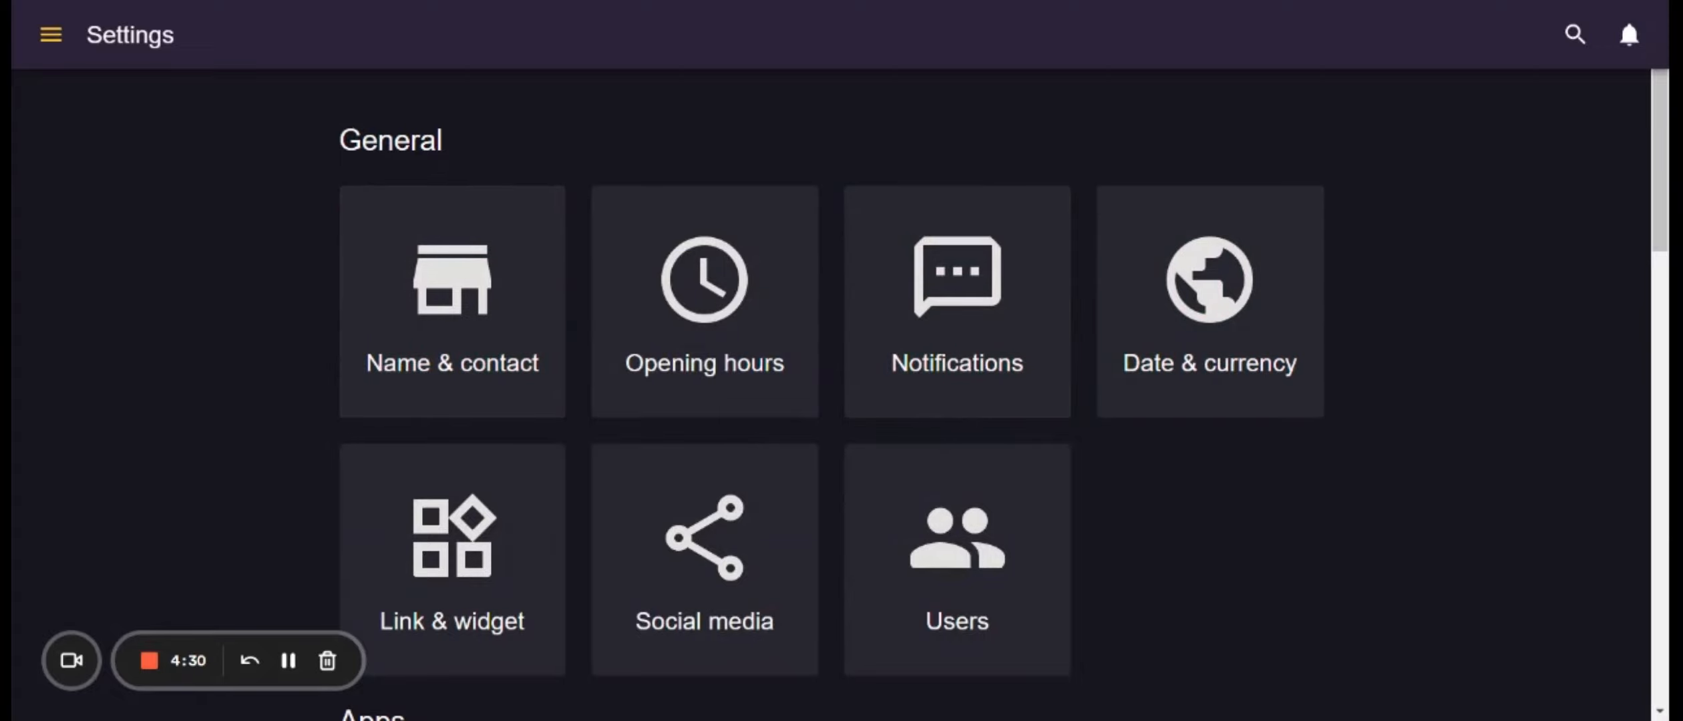
pyautogui.scroll(-10, 1209, 495)
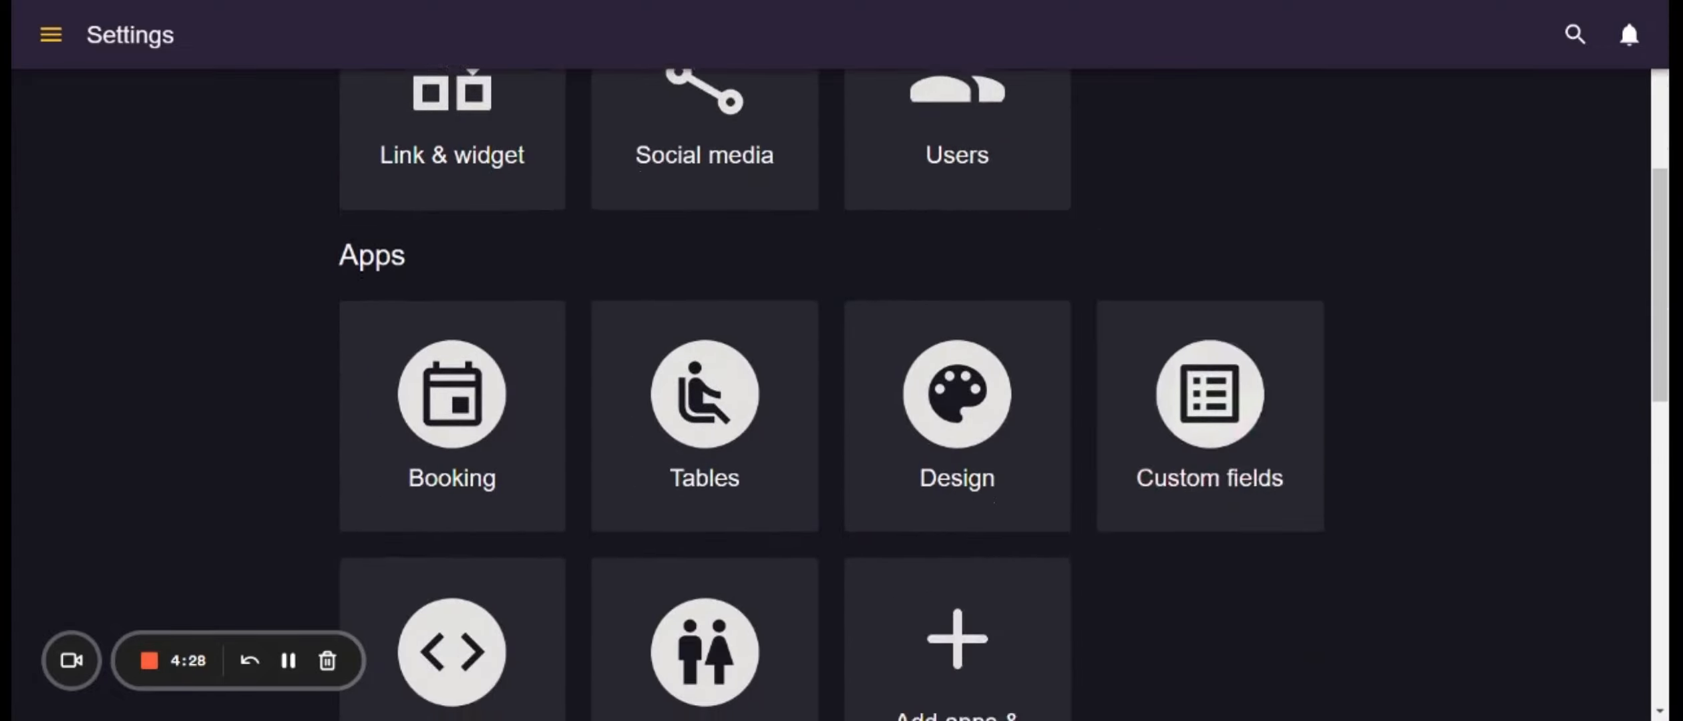
pyautogui.scroll(-6, 1209, 494)
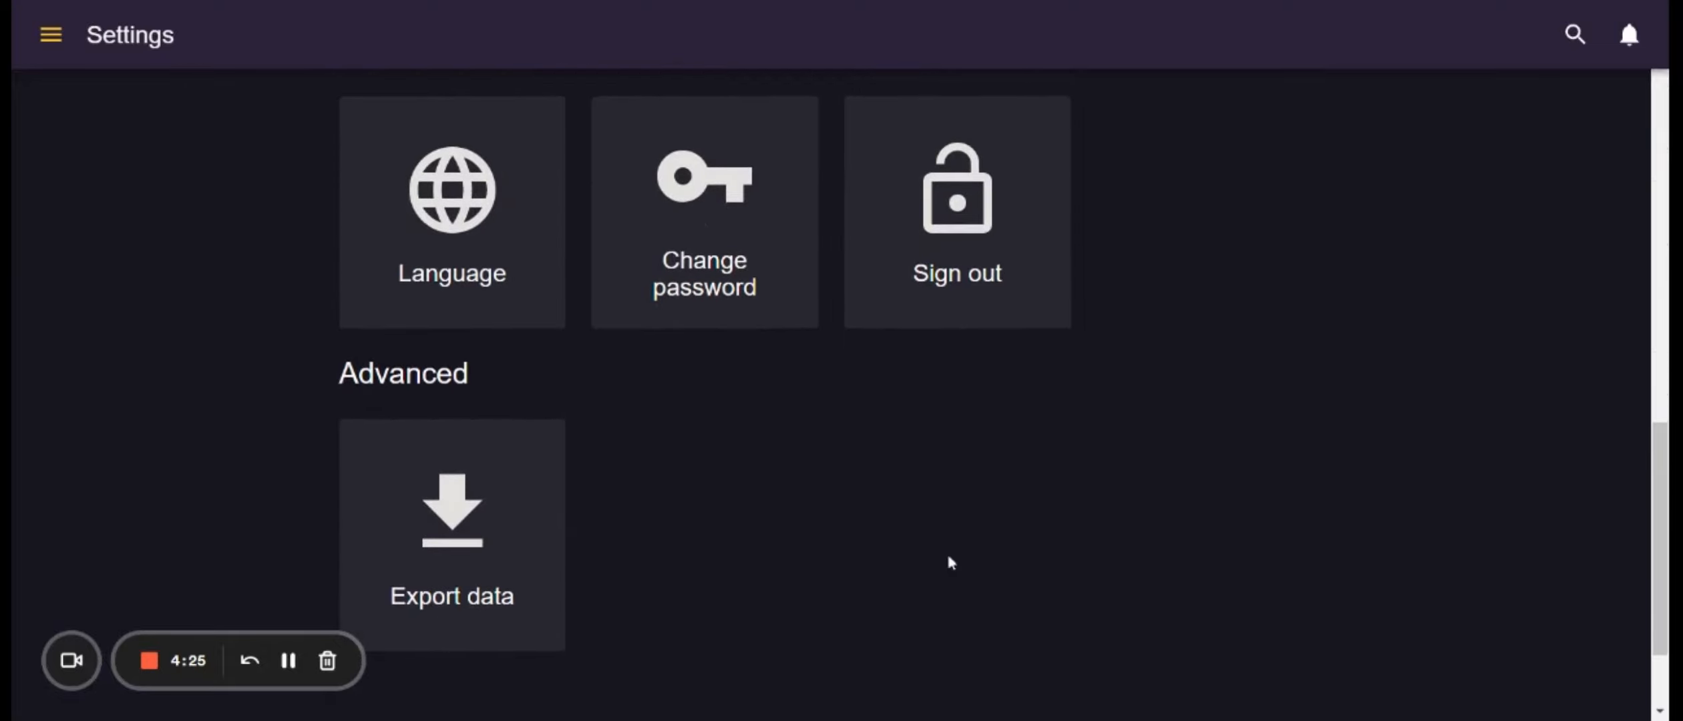
pyautogui.scroll(1, 1445, 376)
pyautogui.scroll(15, 1445, 376)
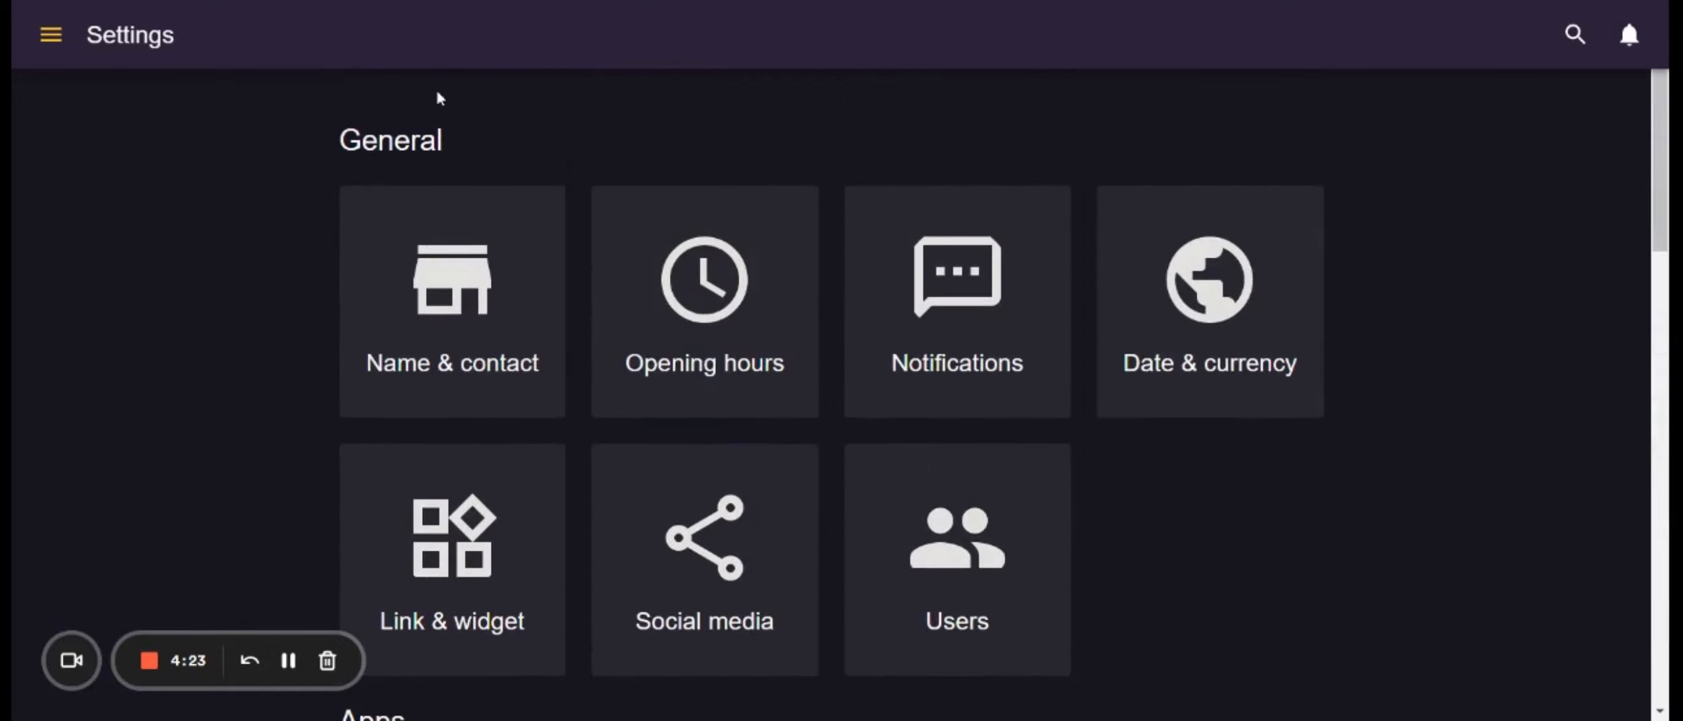
# Open the Name & Contact settings, review the restaurant name, VAT, address and contact fields, and return to the settings overview
pyautogui.click(516, 227)
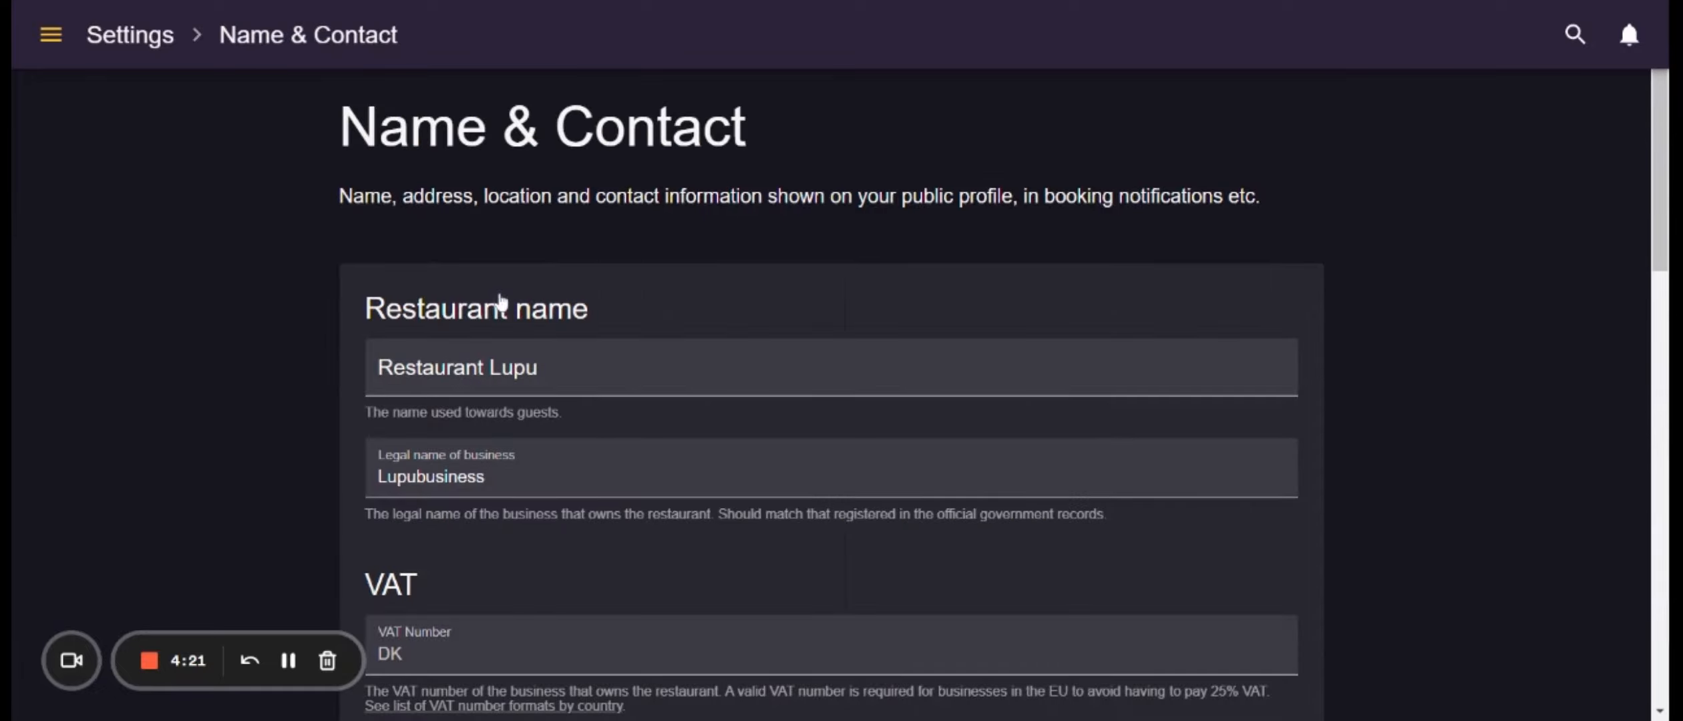
pyautogui.scroll(-10, 1441, 458)
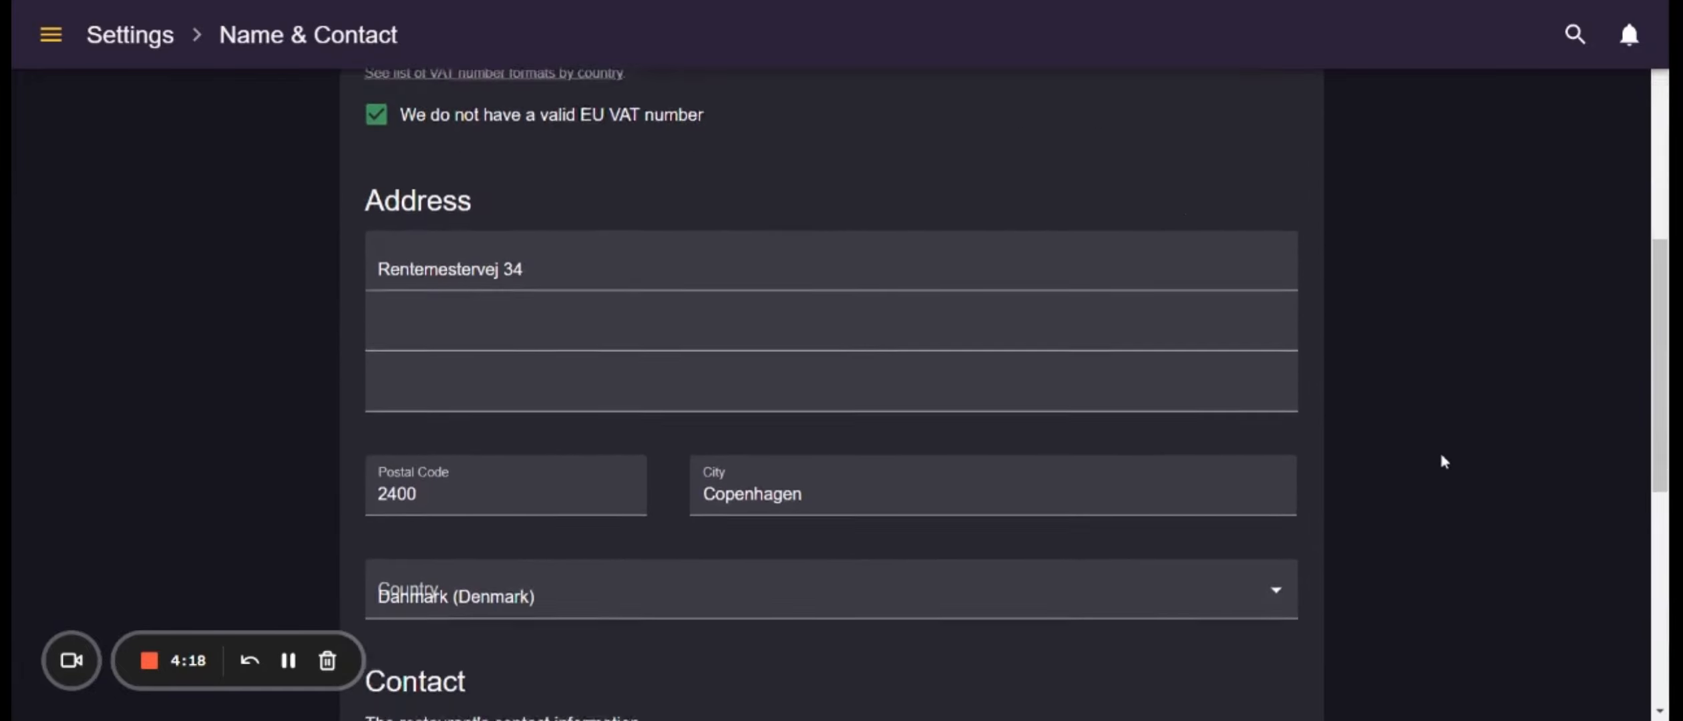
pyautogui.scroll(-4, 1441, 457)
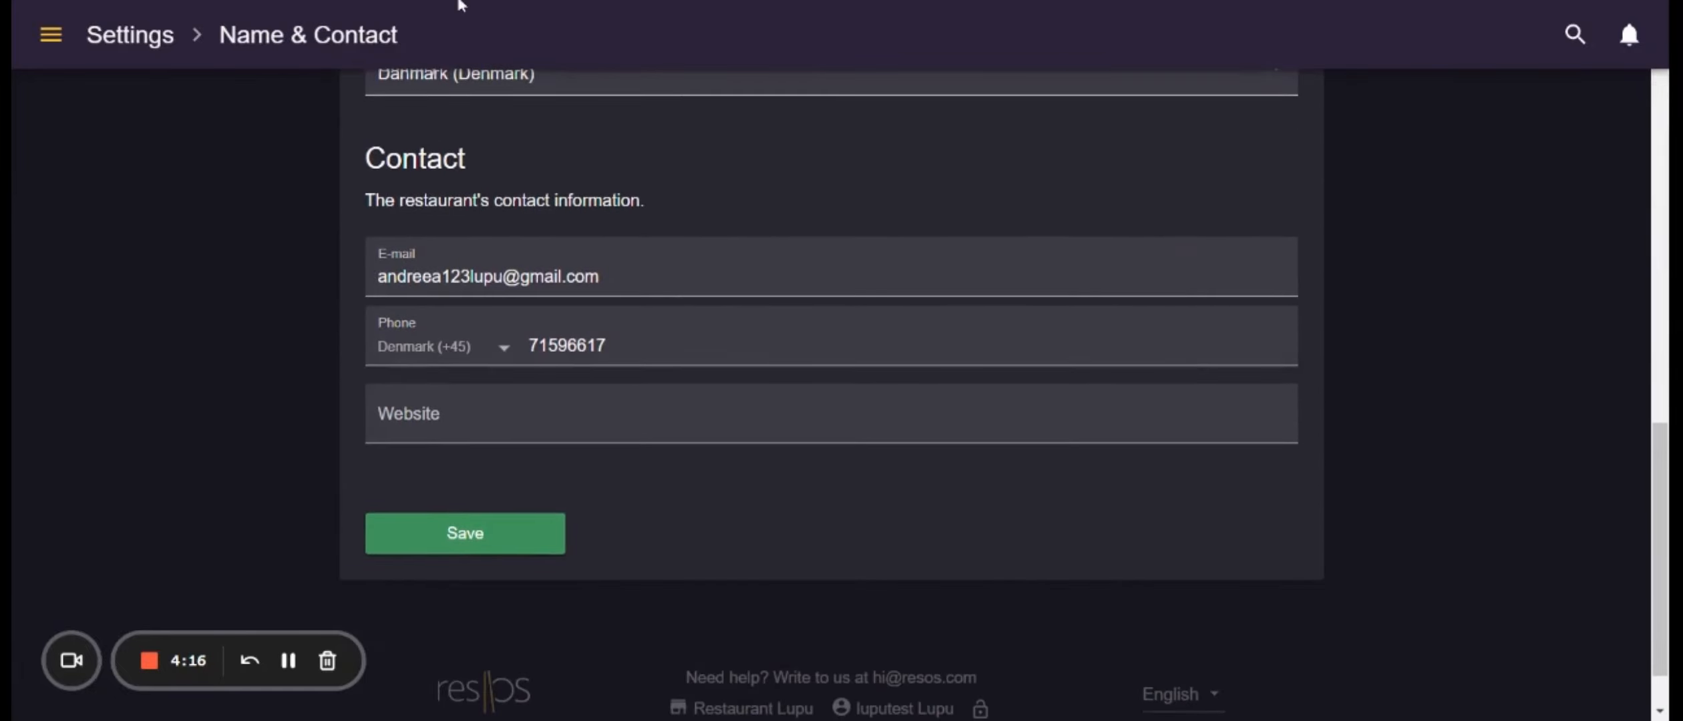
pyautogui.hotkey('alt', 'Left')
# Open the Opening Hours settings and review the regular opening hours for each weekday
pyautogui.click(679, 261)
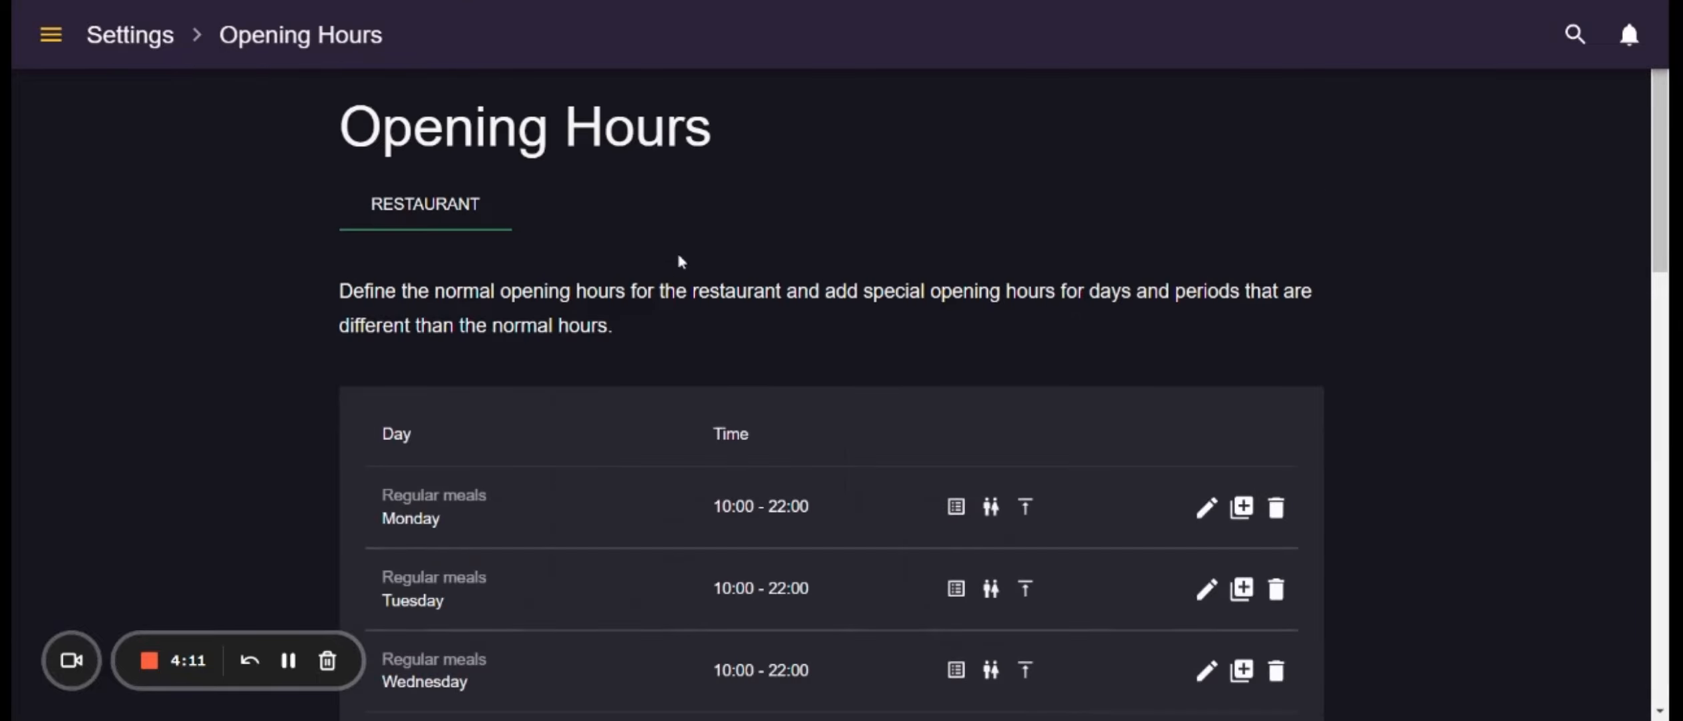
pyautogui.scroll(-5, 1427, 425)
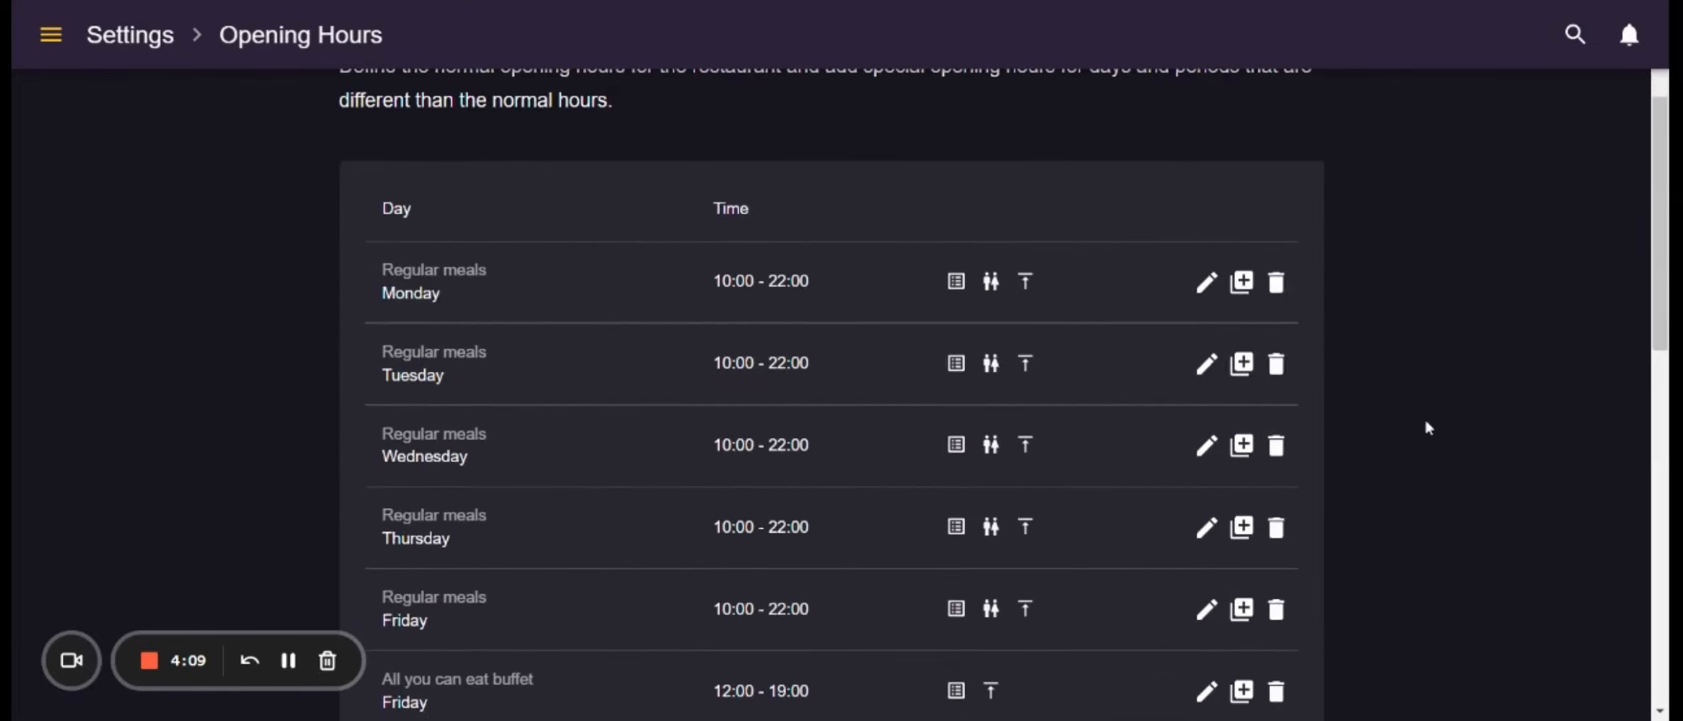
pyautogui.scroll(-2, 1424, 415)
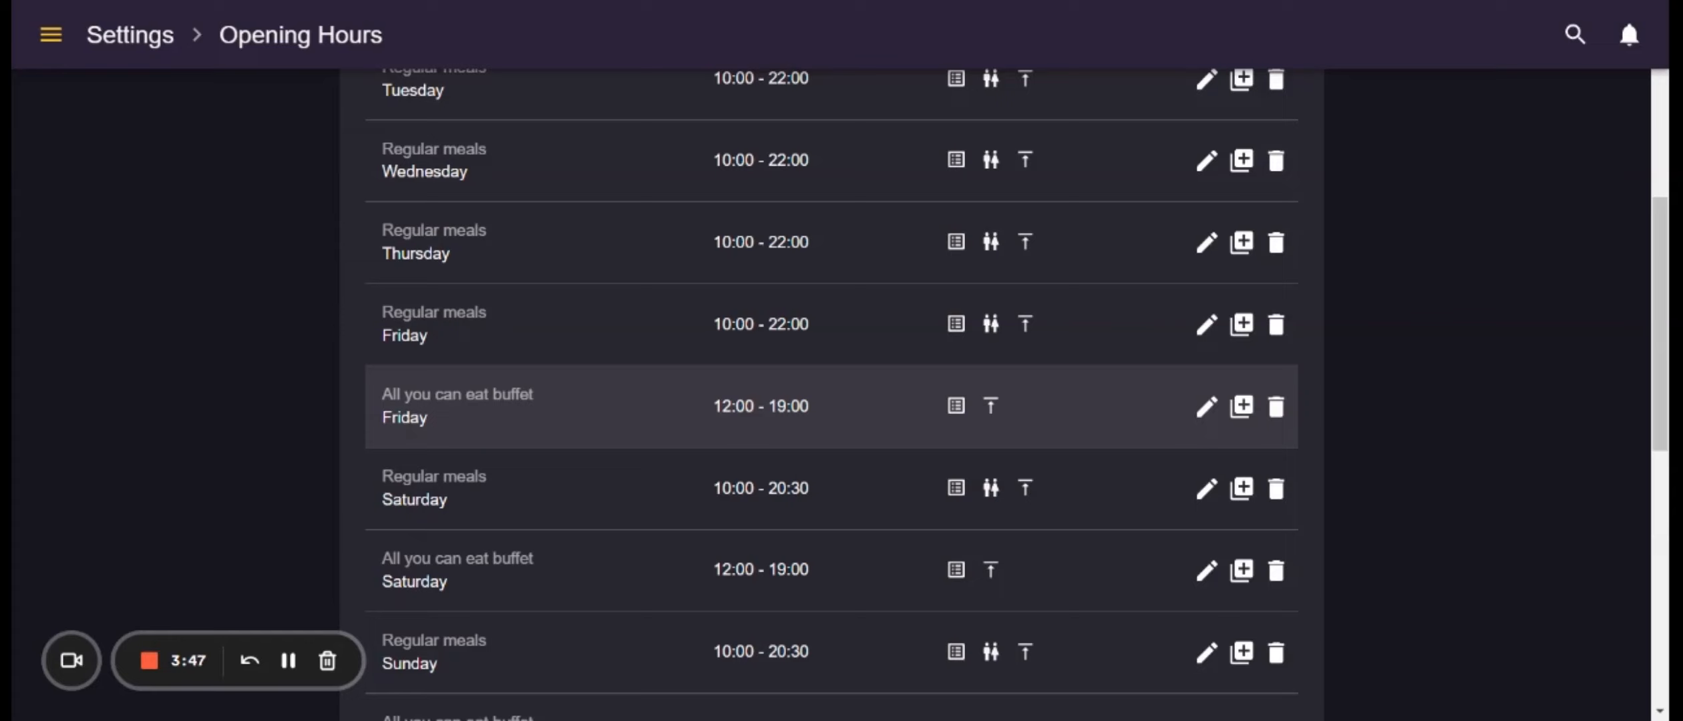
# Open the Friday "All you can eat buffet" opening hour, review its duration rules, booking limits and custom fields, and close it unchanged
pyautogui.click(1208, 408)
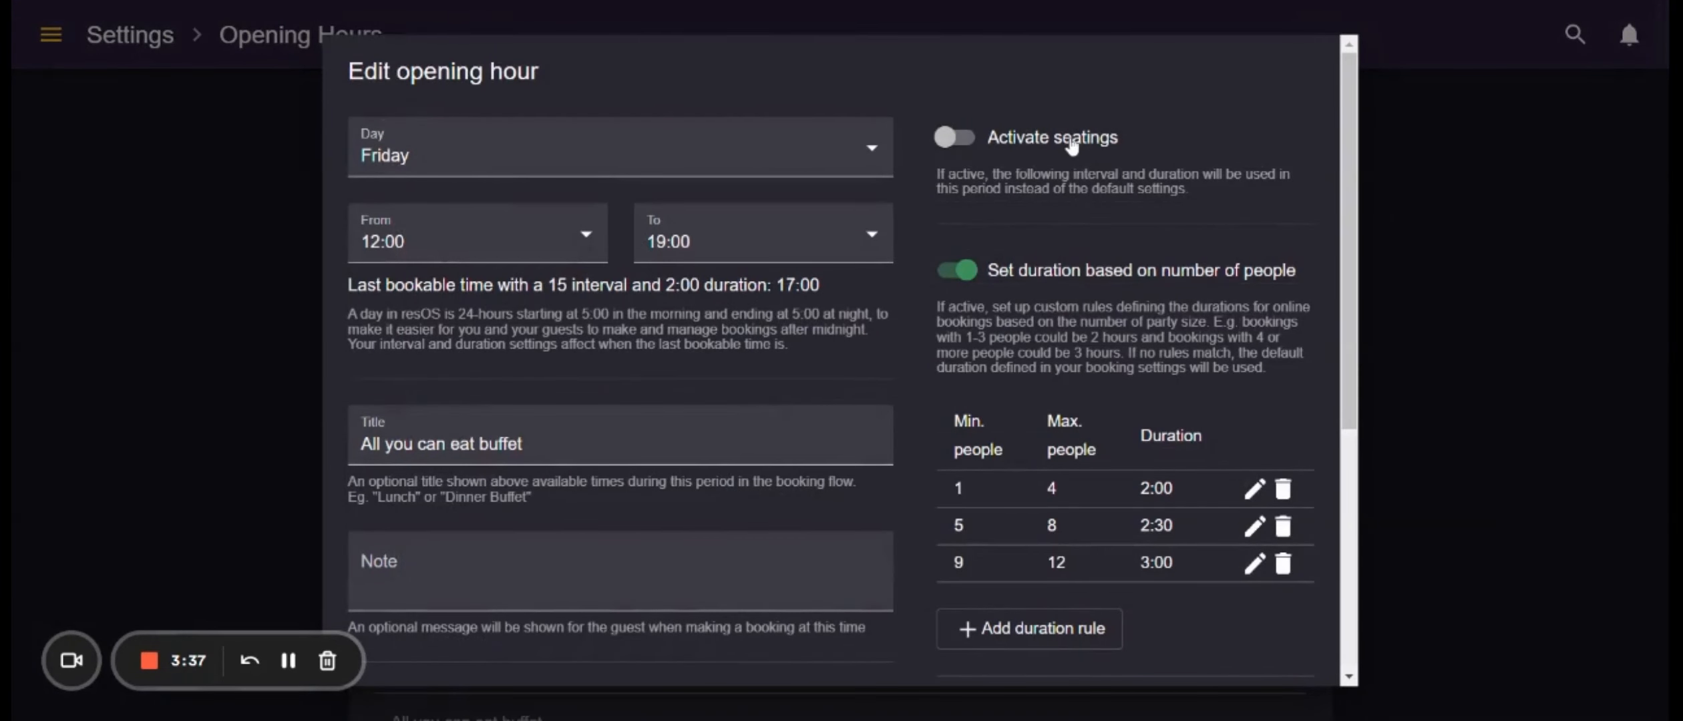
pyautogui.scroll(-1, 1042, 267)
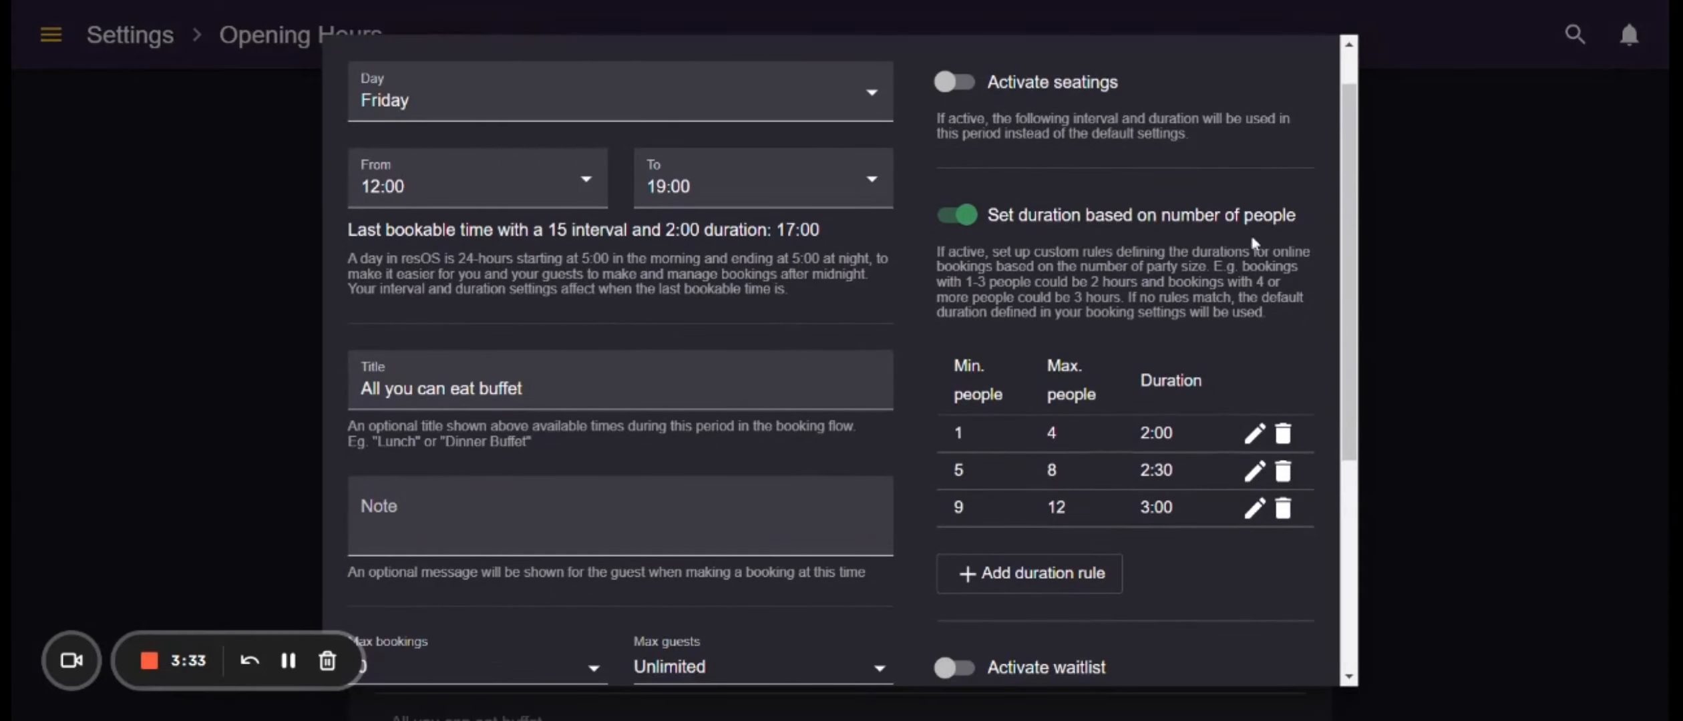
pyautogui.scroll(-5, 1018, 266)
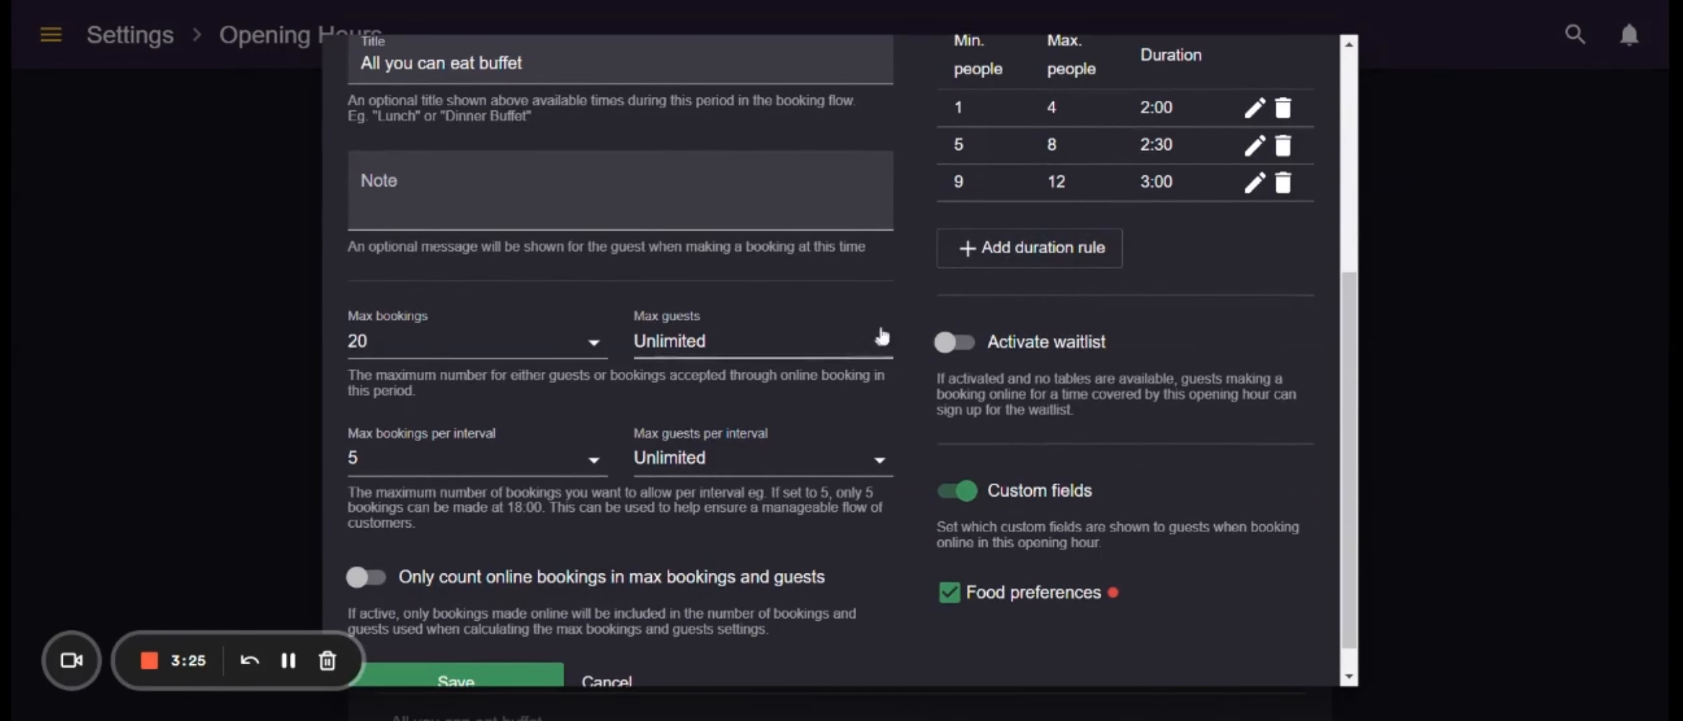
pyautogui.scroll(1, 781, 299)
pyautogui.scroll(1, 783, 305)
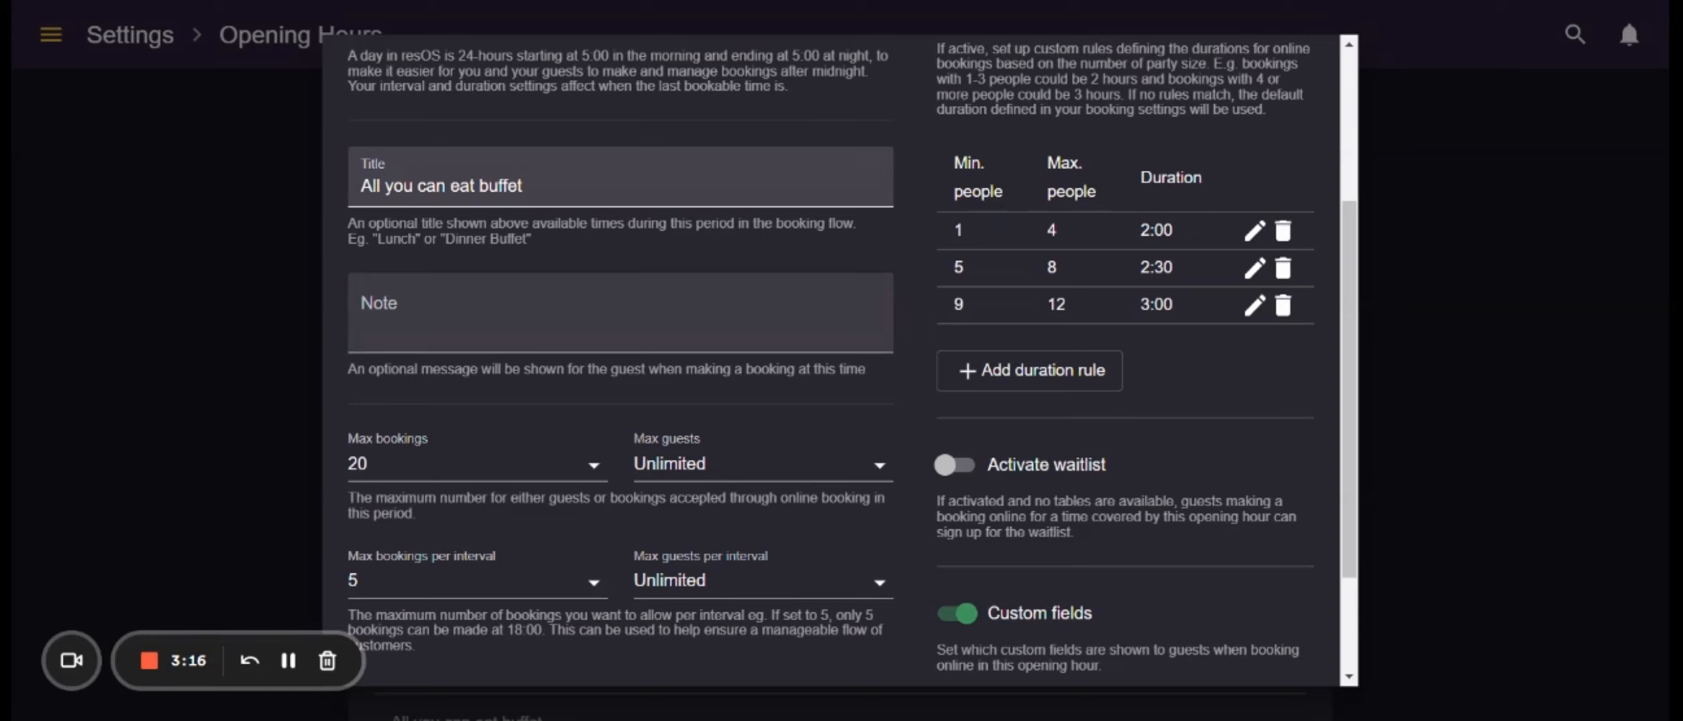
pyautogui.scroll(-1, 451, 378)
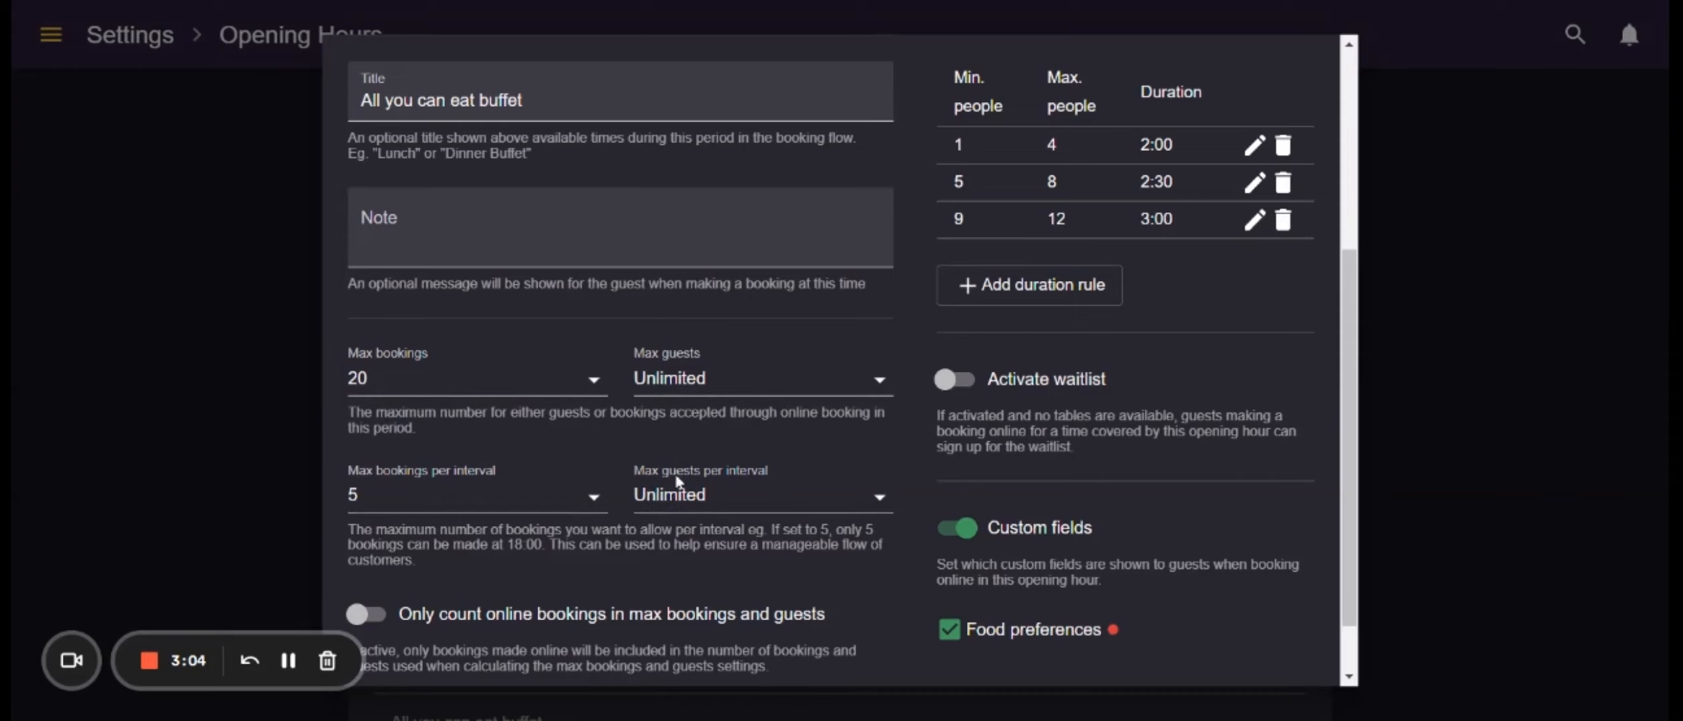
pyautogui.click(1489, 356)
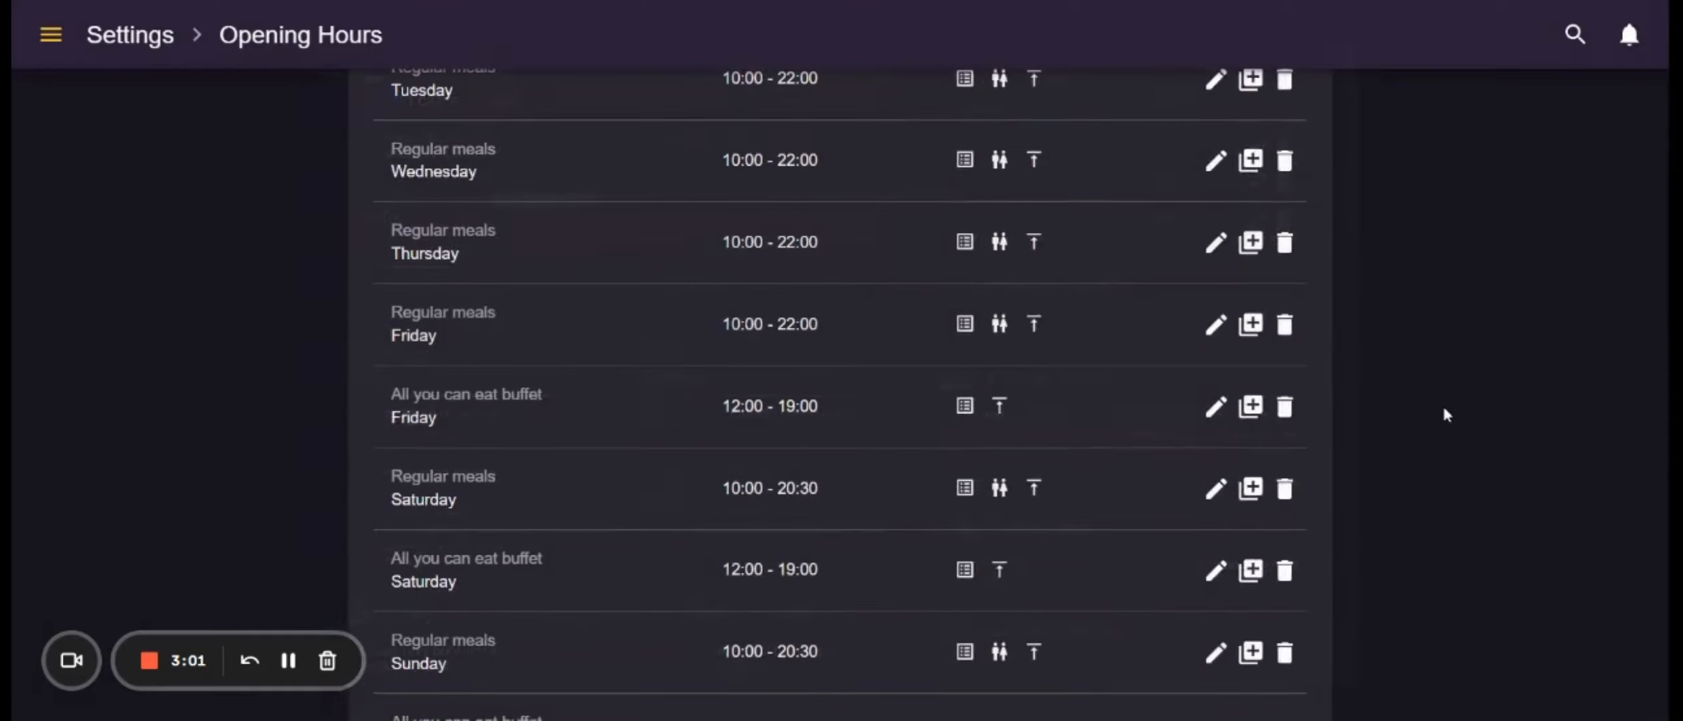
# Examine the special opening hours and the options for adding a new entry with Open status, closing the form without saving
pyautogui.scroll(-8, 1445, 414)
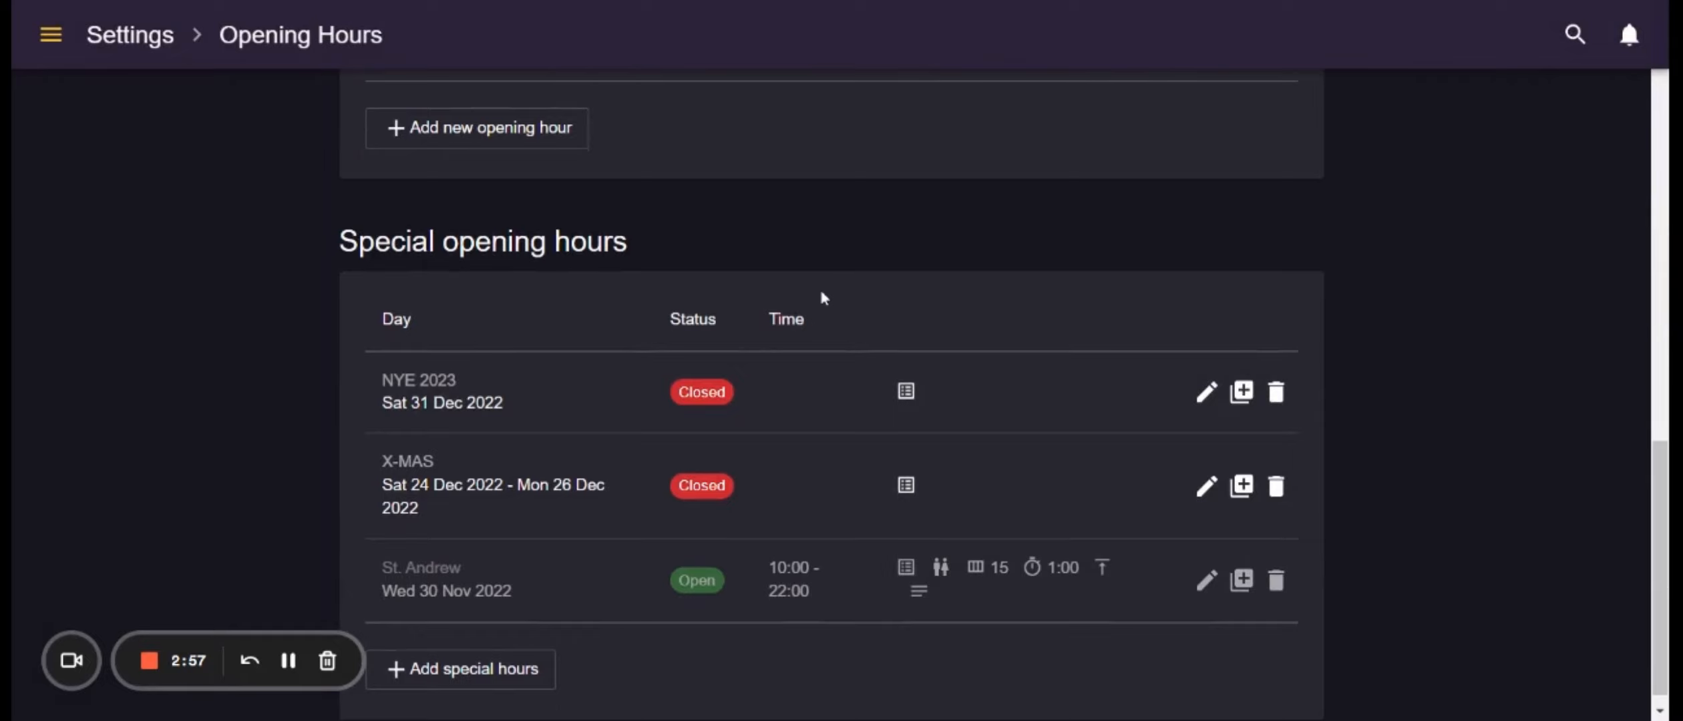
pyautogui.scroll(-1, 831, 301)
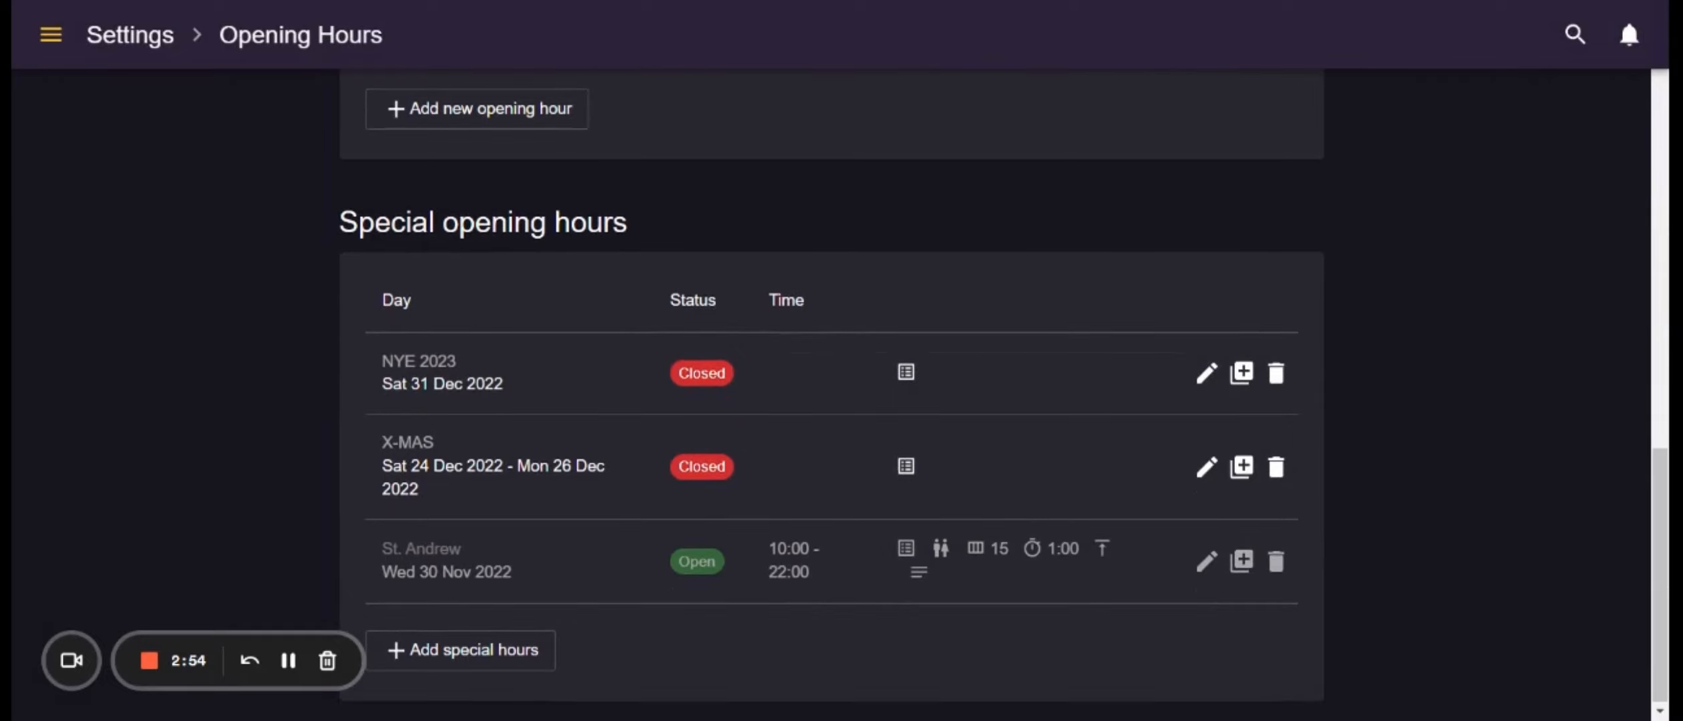
pyautogui.click(423, 658)
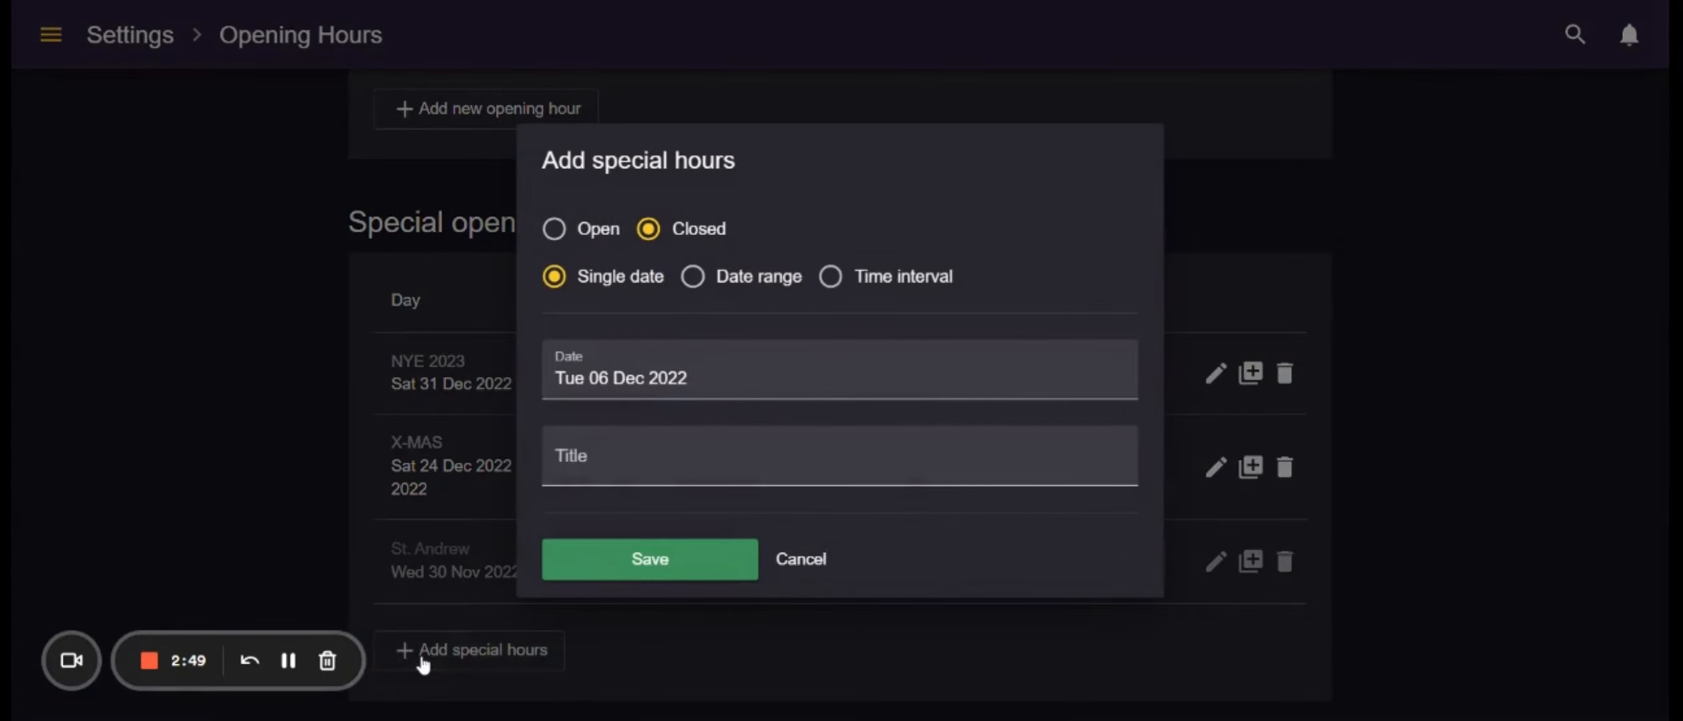
pyautogui.click(575, 229)
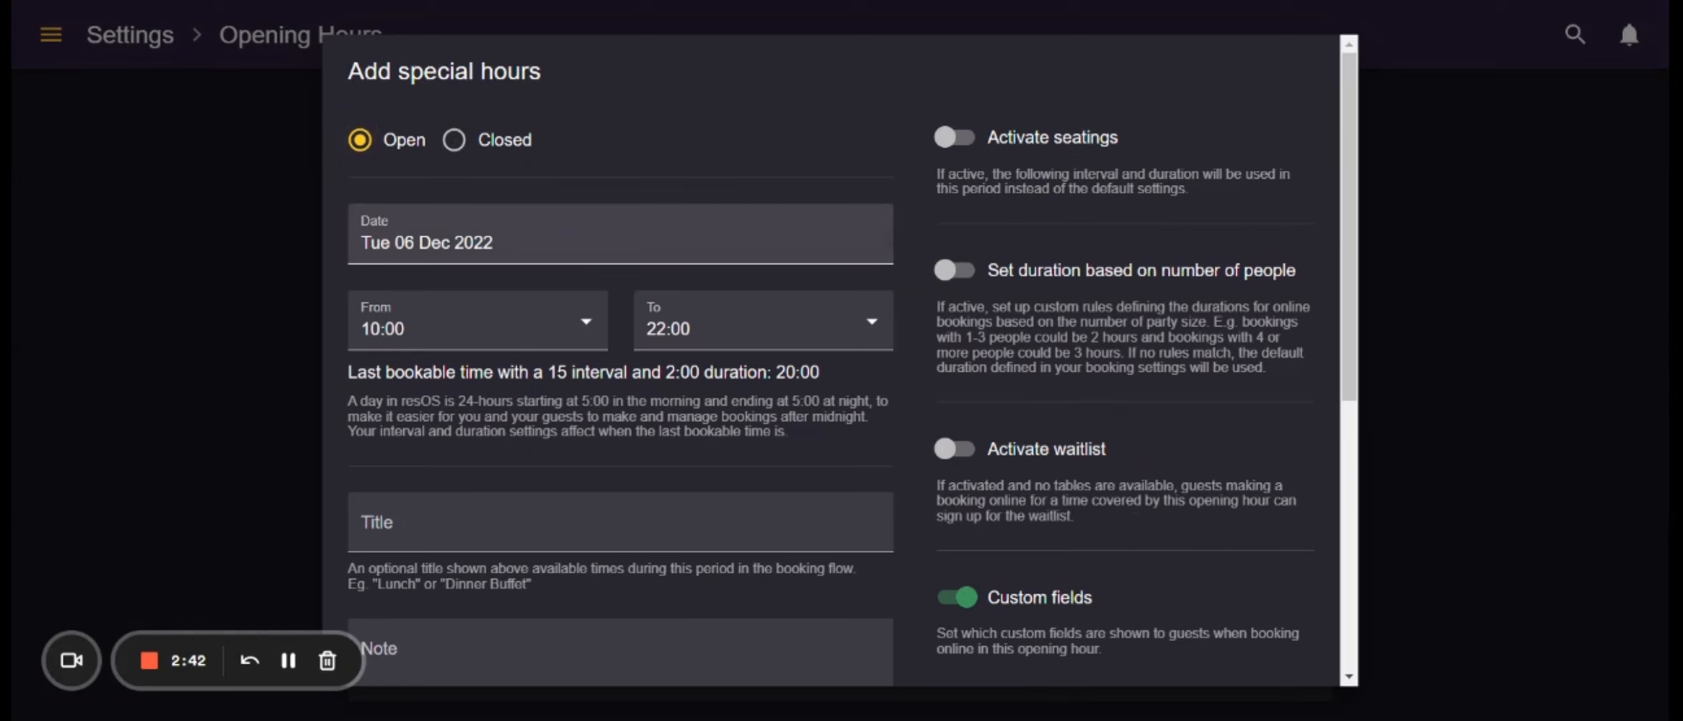
pyautogui.scroll(-7, 794, 434)
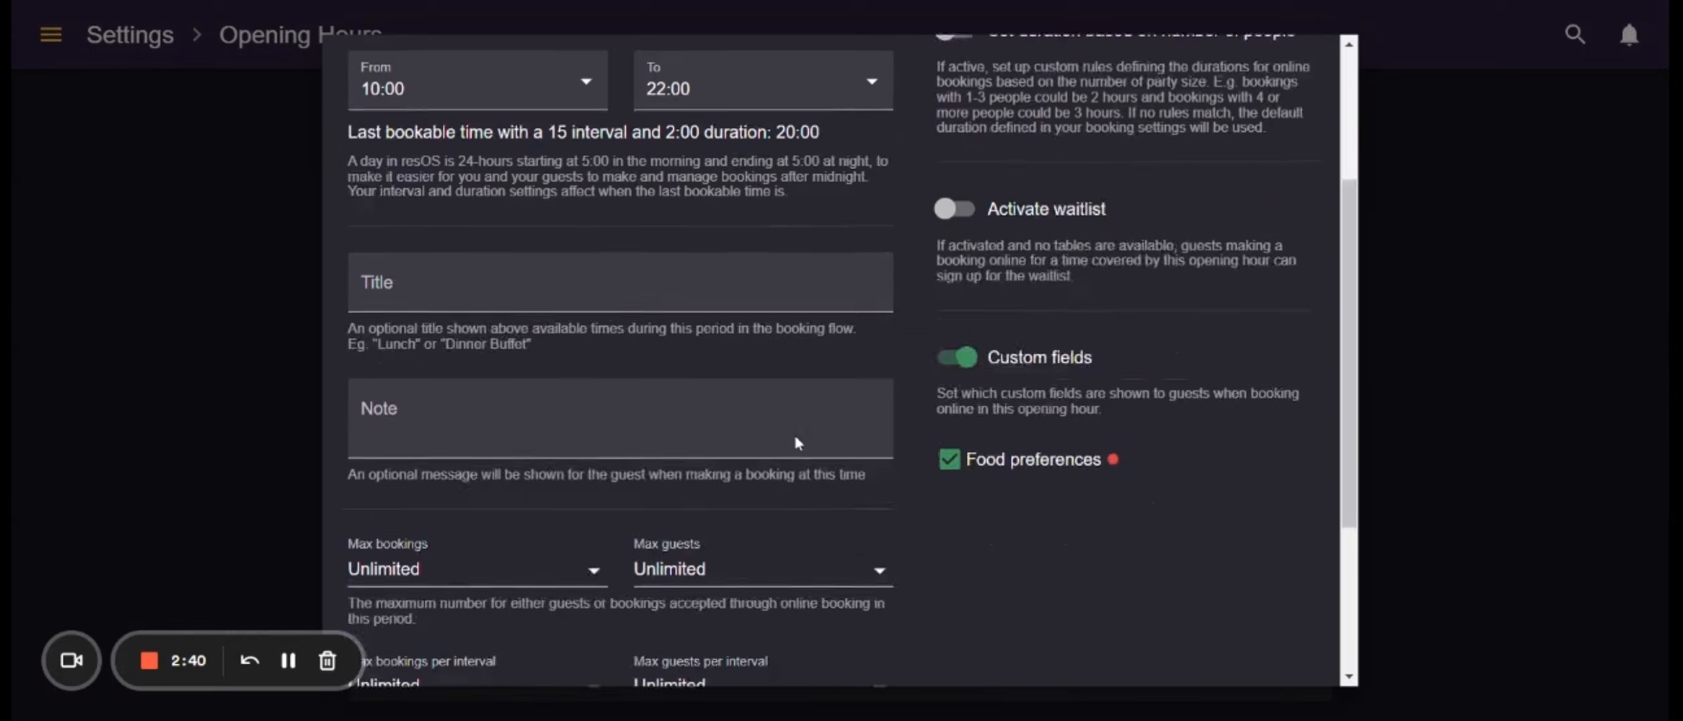
pyautogui.click(1504, 377)
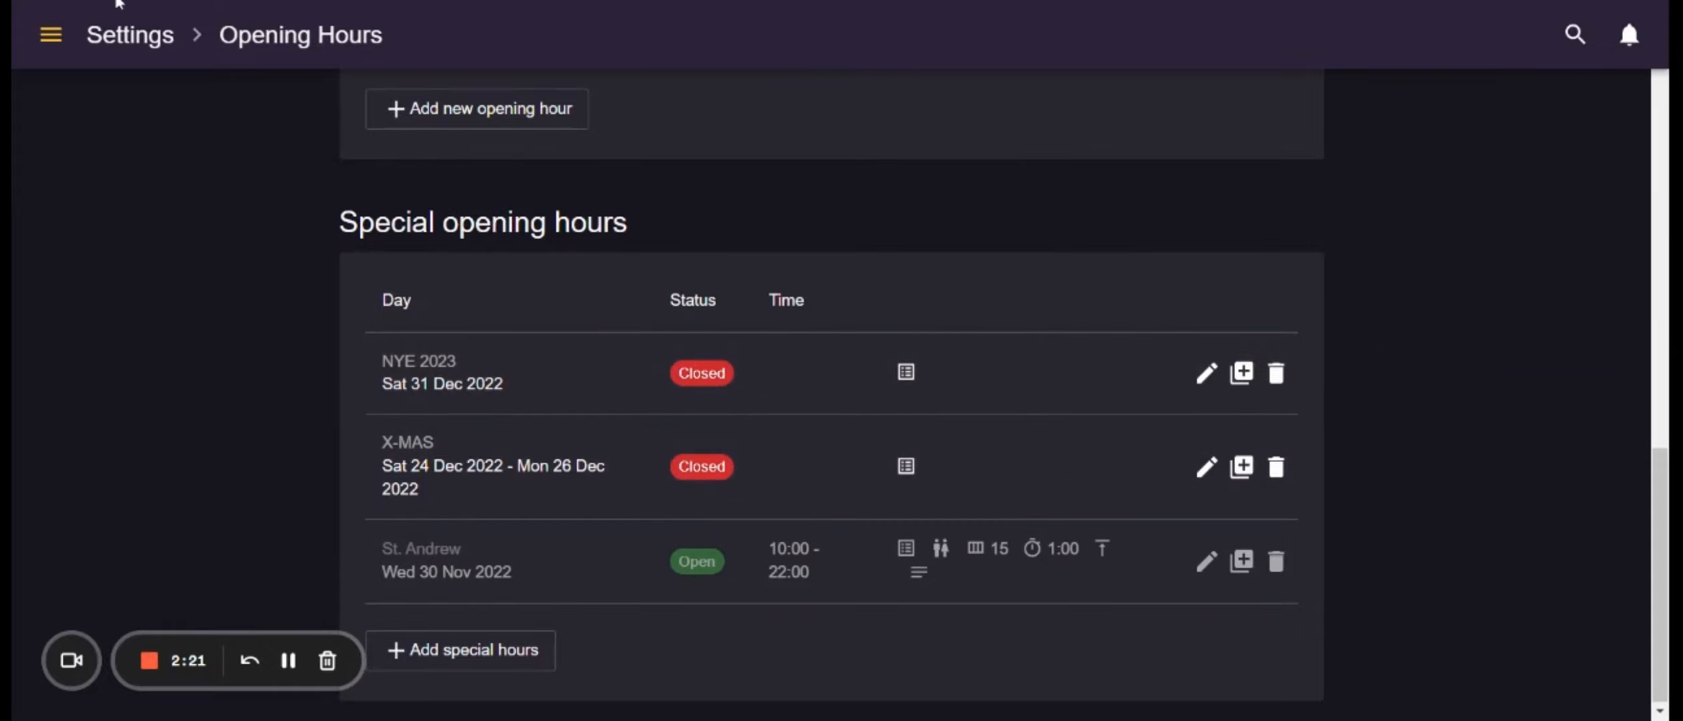
# Open the Notifications settings and review the booking e-mail, language and reminder options
pyautogui.click(122, 33)
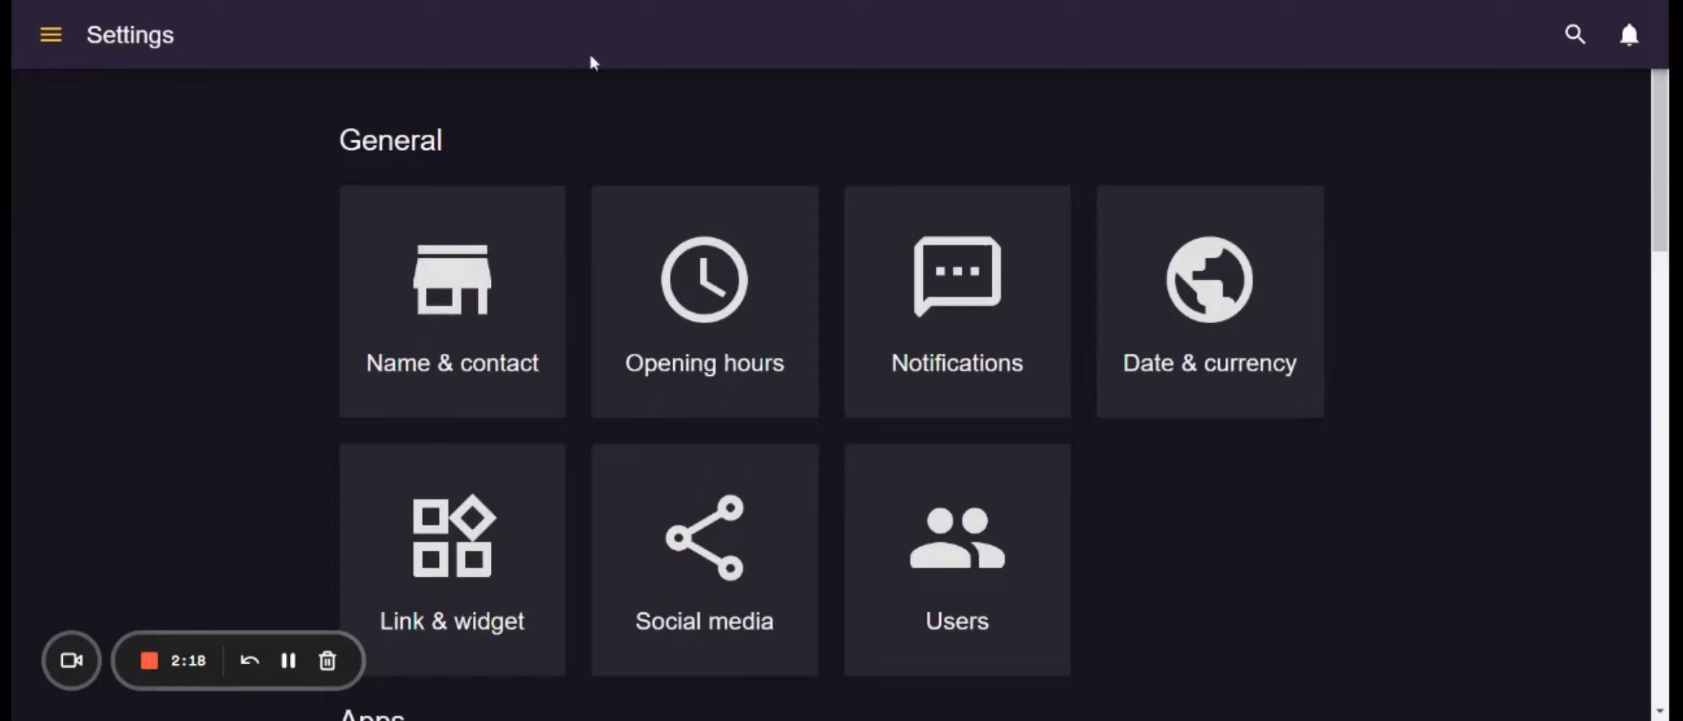
pyautogui.click(957, 287)
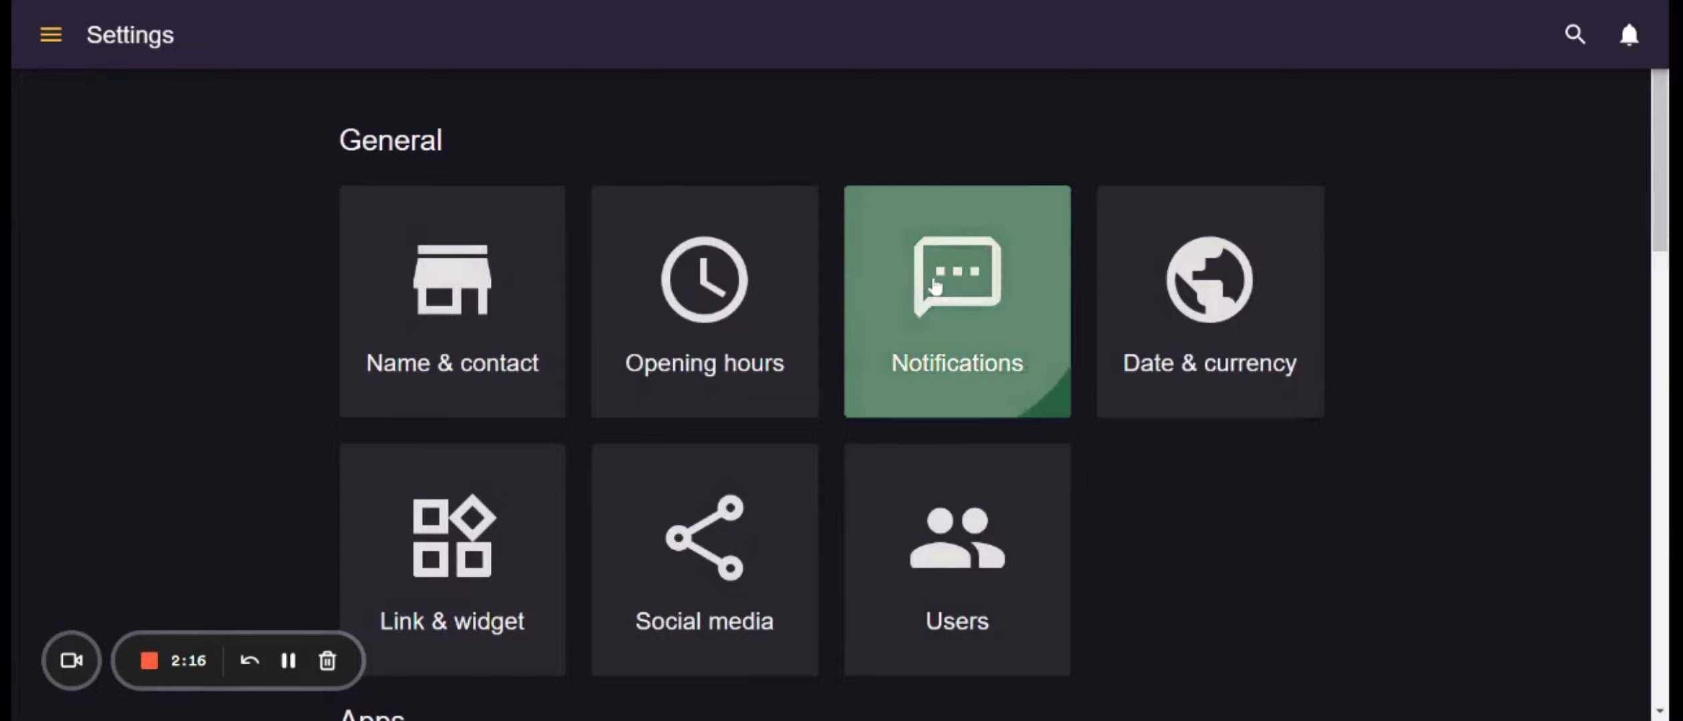
pyautogui.scroll(-3, 673, 451)
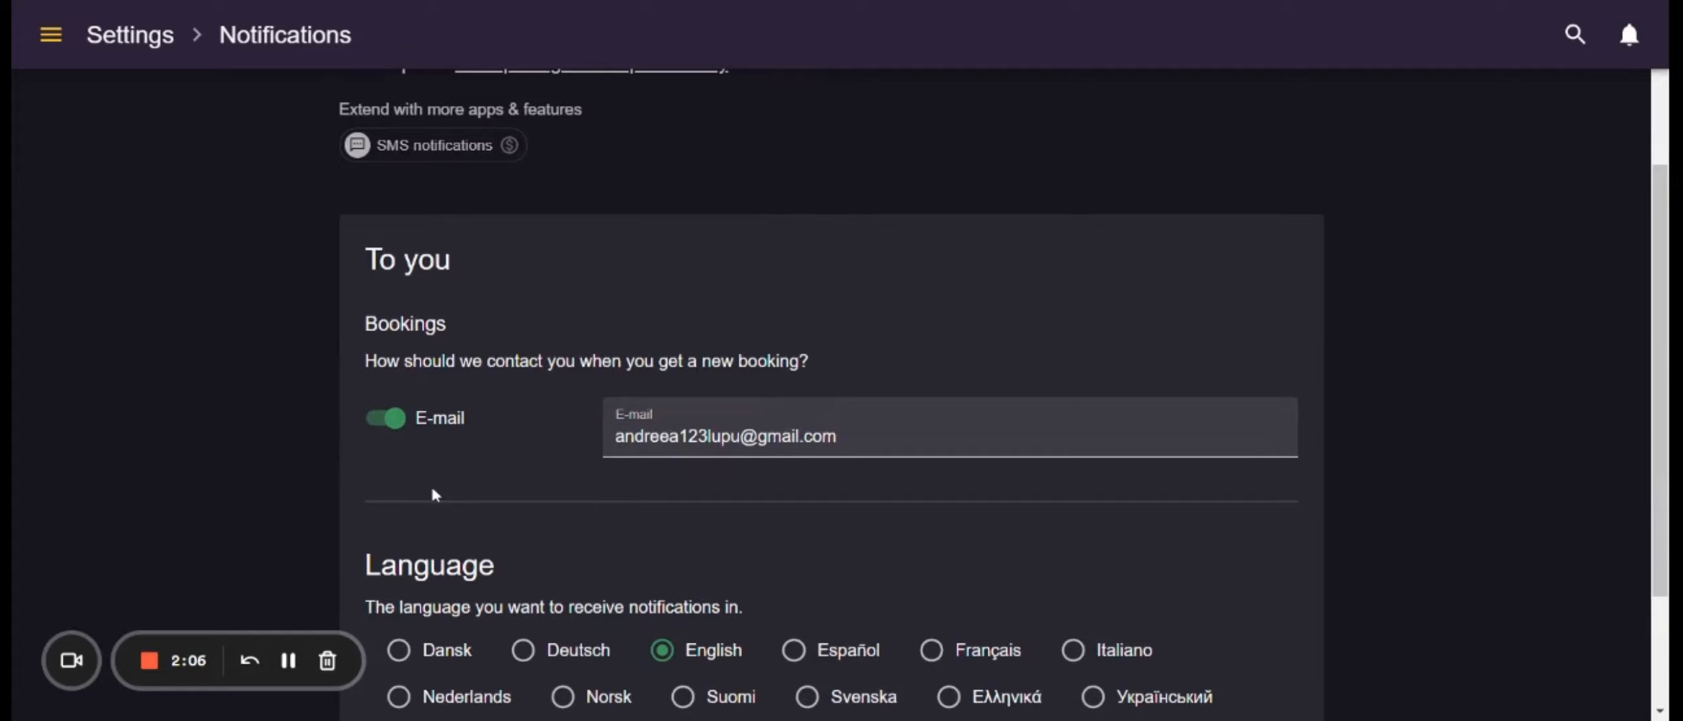
pyautogui.scroll(3, 640, 505)
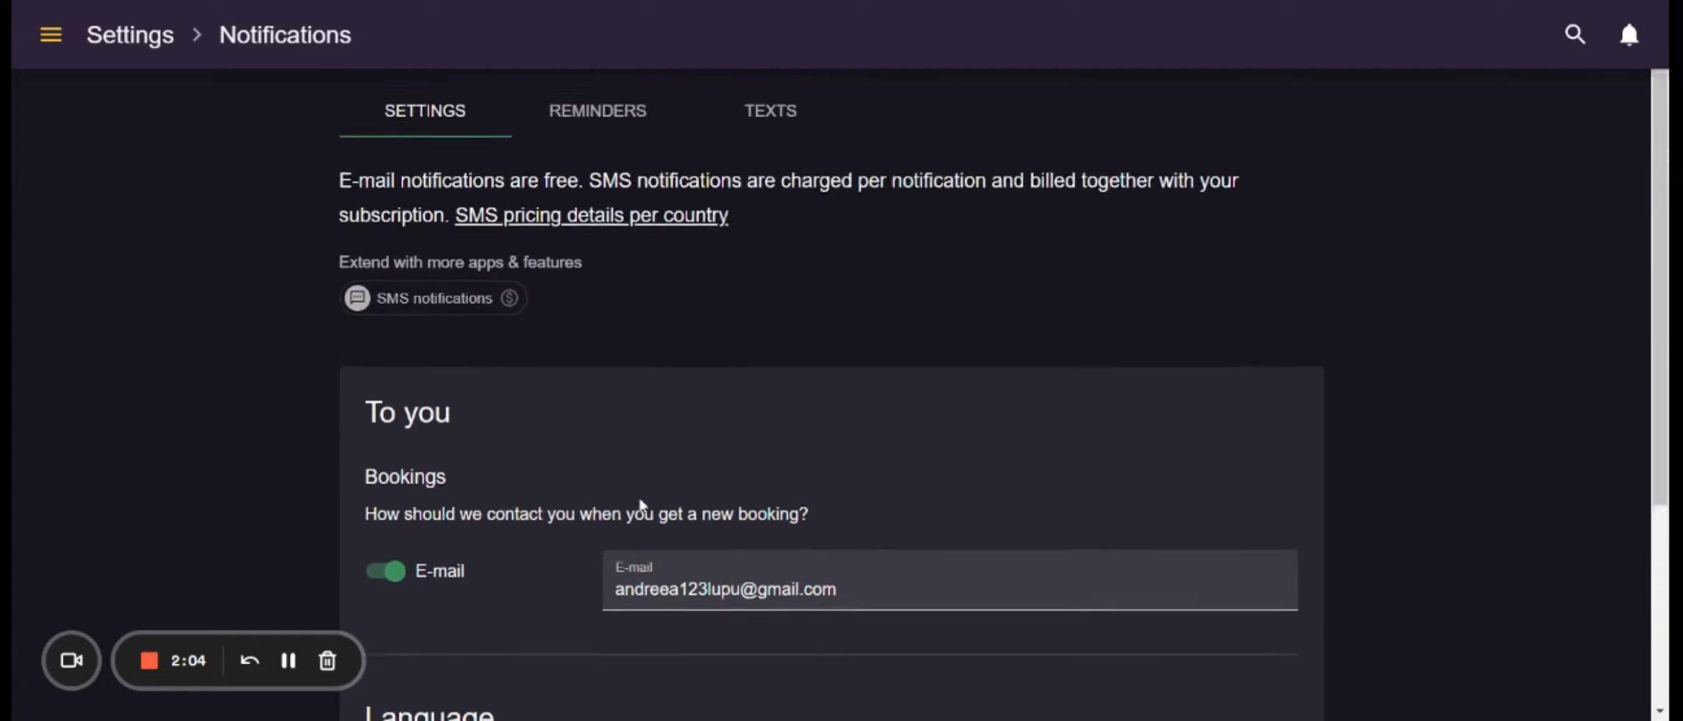
pyautogui.click(605, 164)
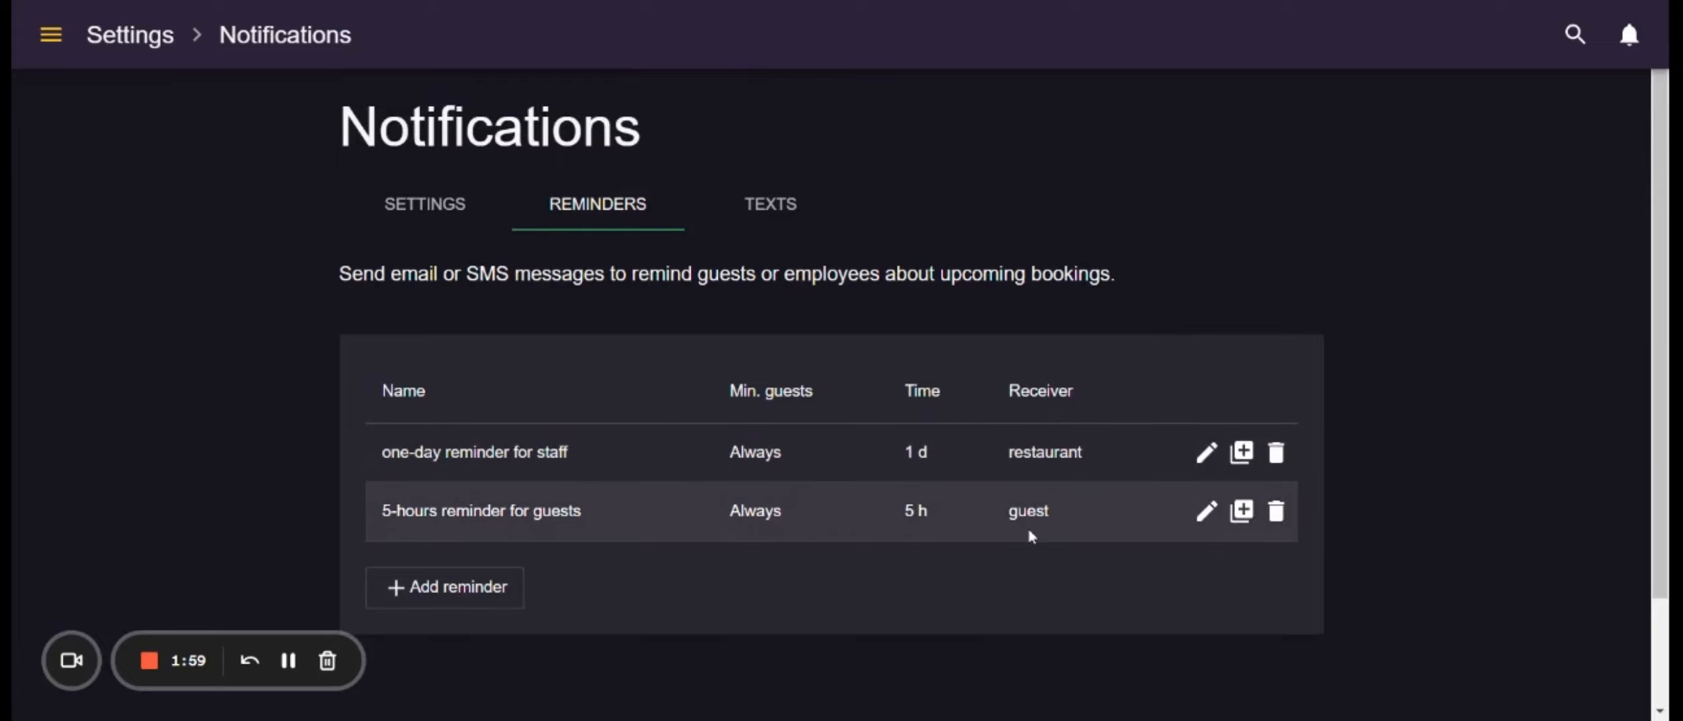
# Review the custom top and bottom notification texts and the notification types they can be written for
pyautogui.click(780, 221)
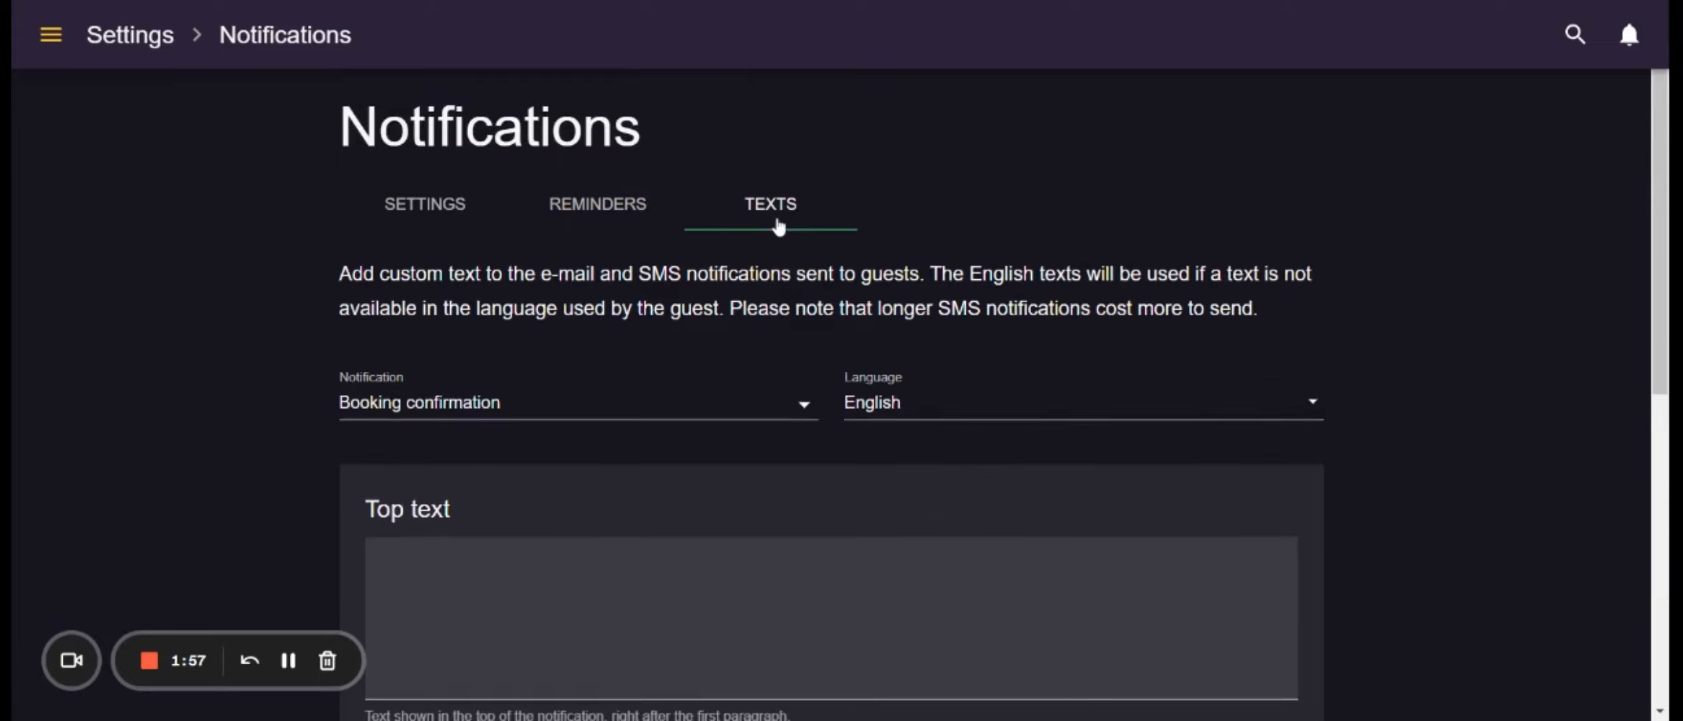
pyautogui.scroll(-1, 1015, 428)
pyautogui.scroll(-1, 1015, 425)
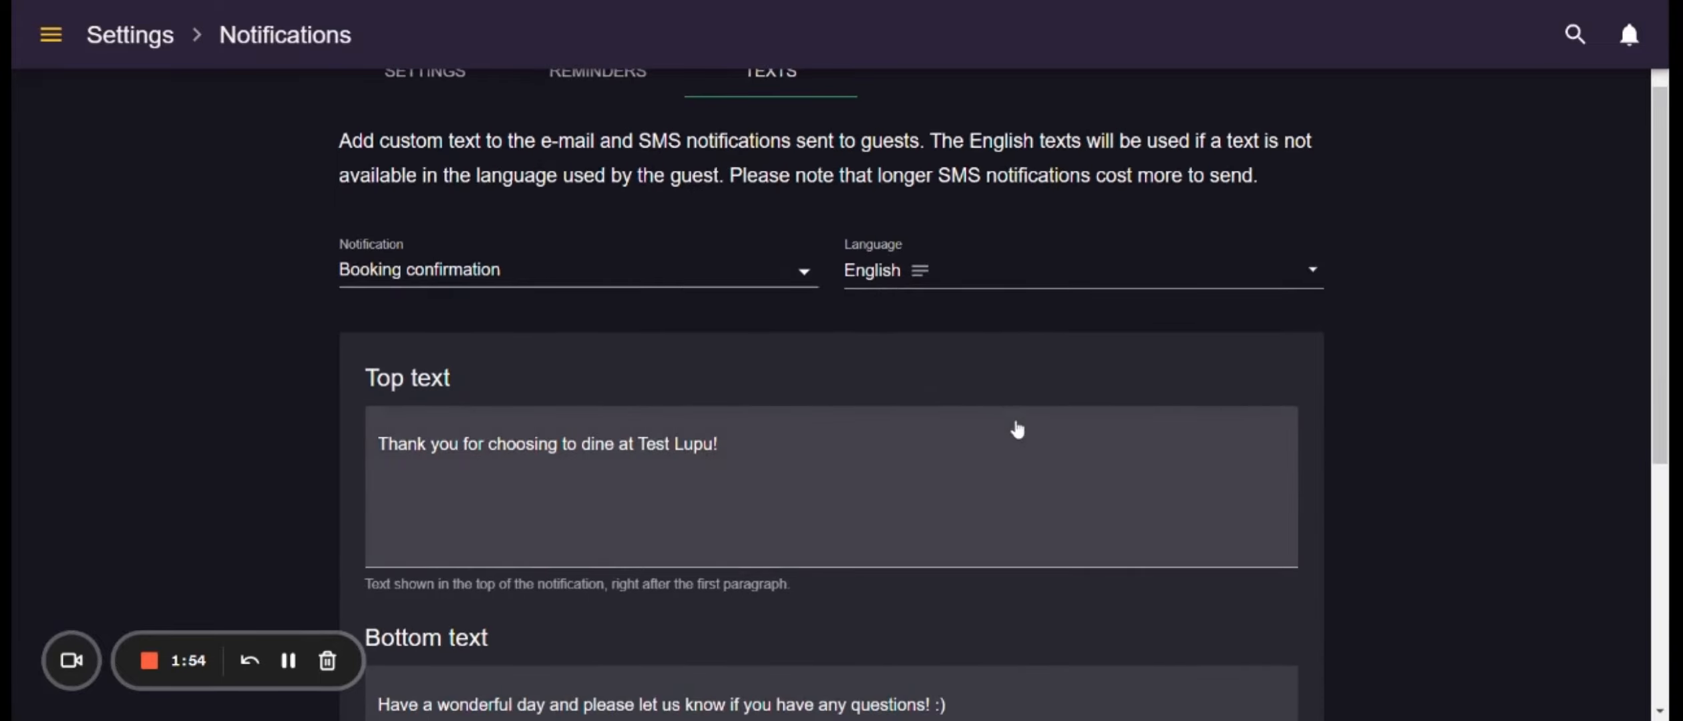
pyautogui.scroll(-2, 1015, 425)
pyautogui.scroll(-3, 1015, 425)
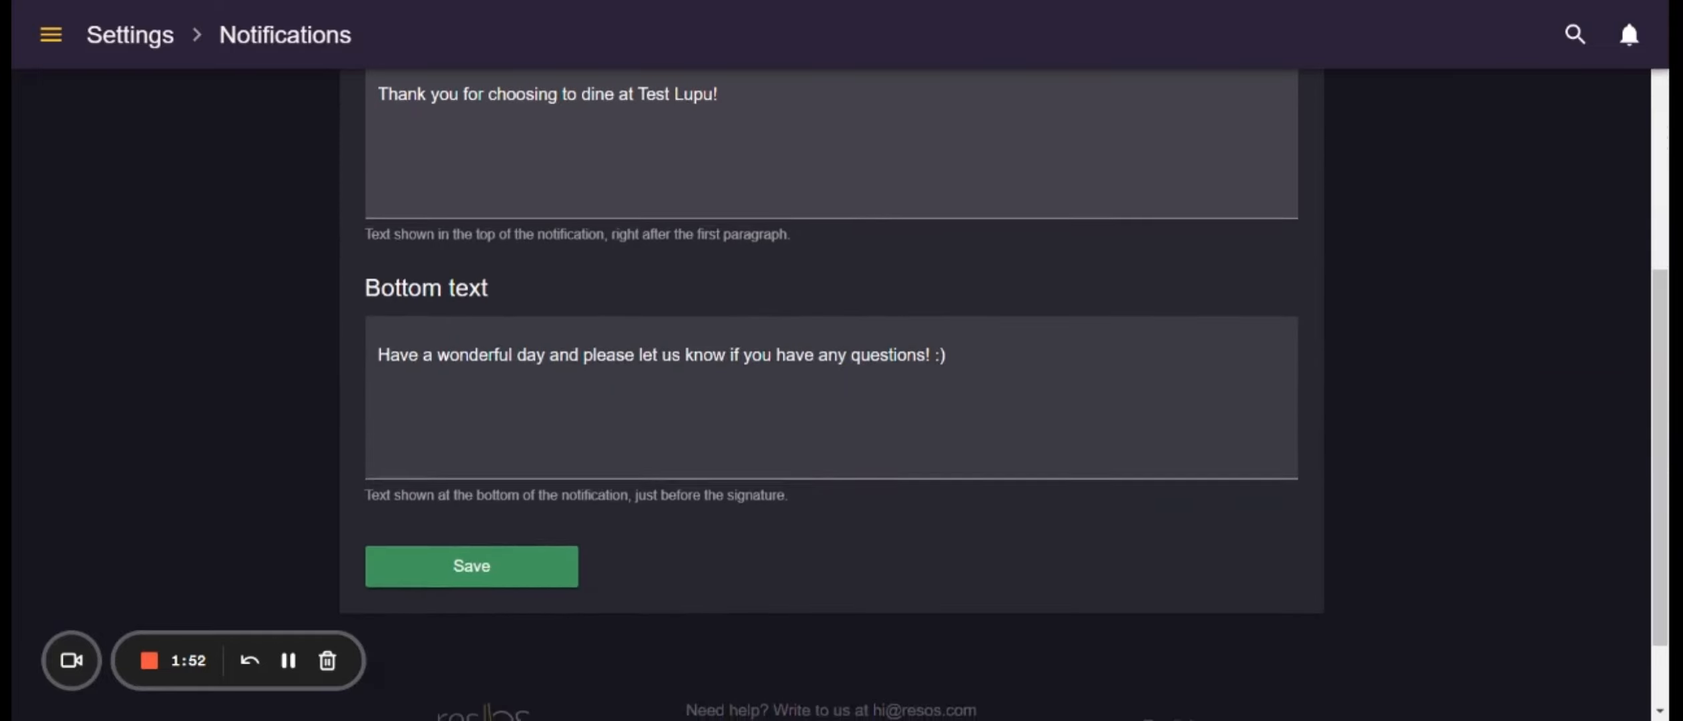
pyautogui.scroll(5, 1014, 425)
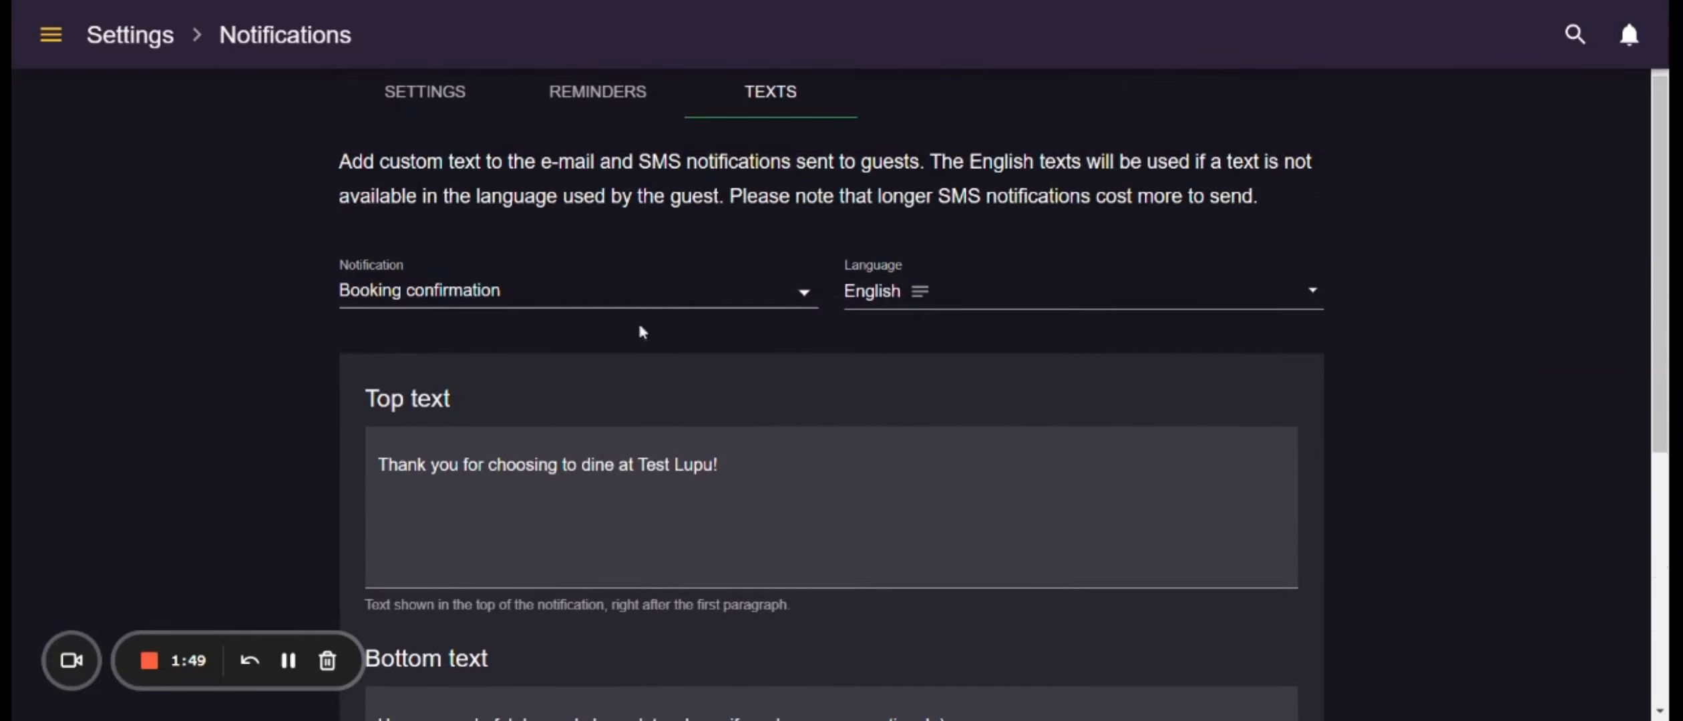
pyautogui.click(636, 294)
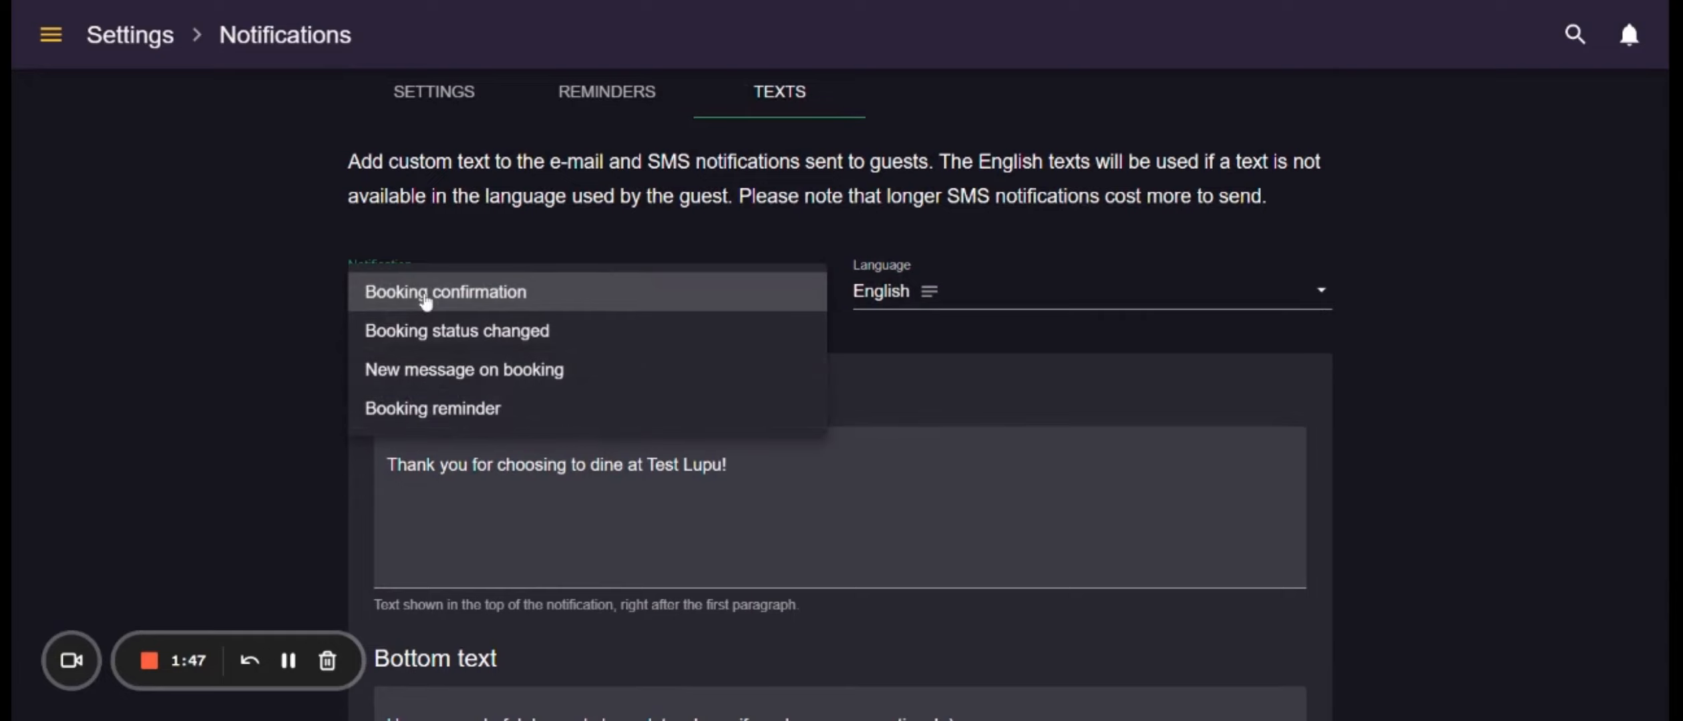
pyautogui.click(166, 263)
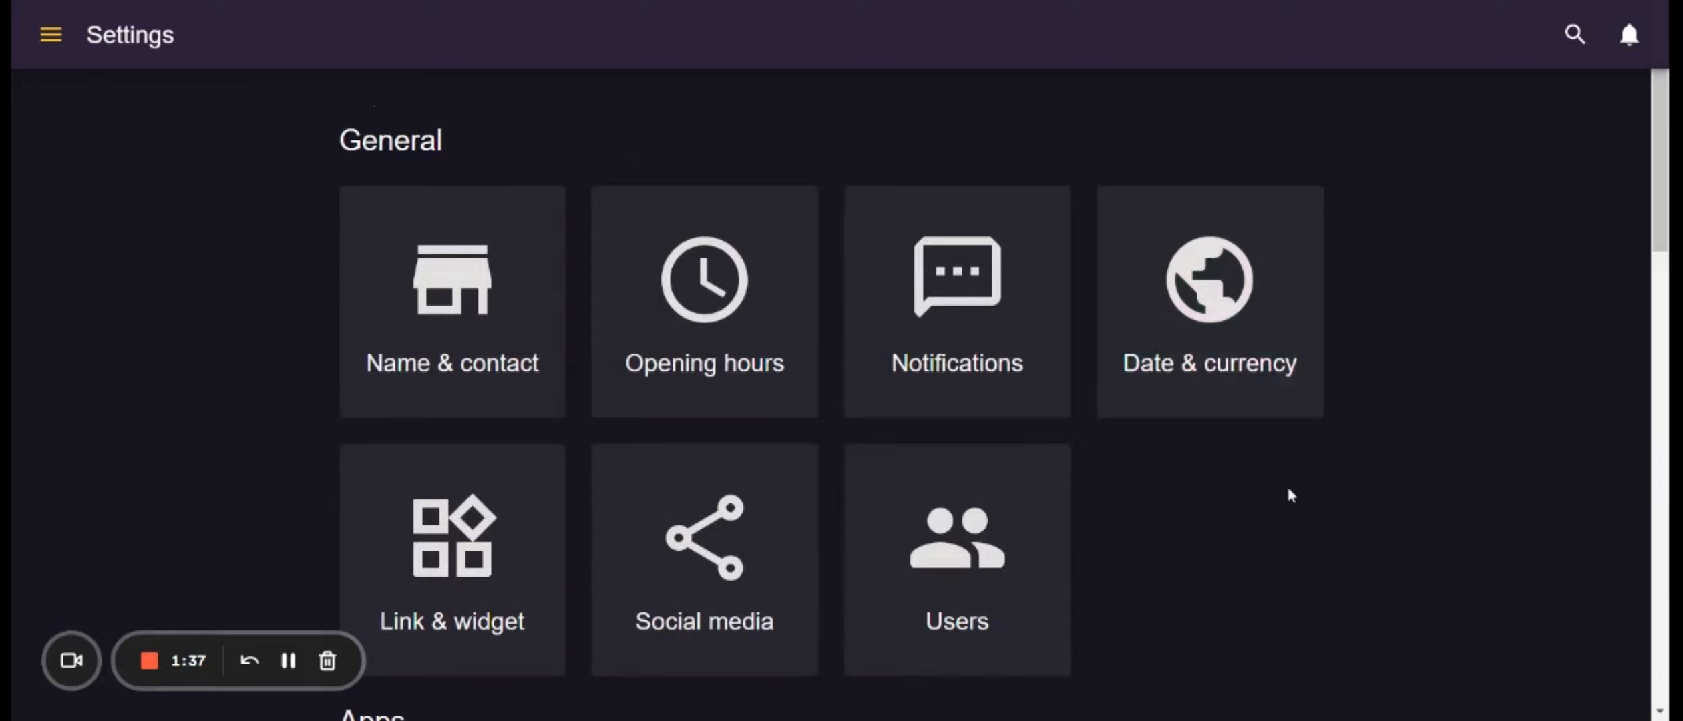
# Open the Link & widget settings, review the subdomain, booking link and booking widget code, and return to the settings overview
pyautogui.scroll(-3, 1288, 492)
pyautogui.click(453, 376)
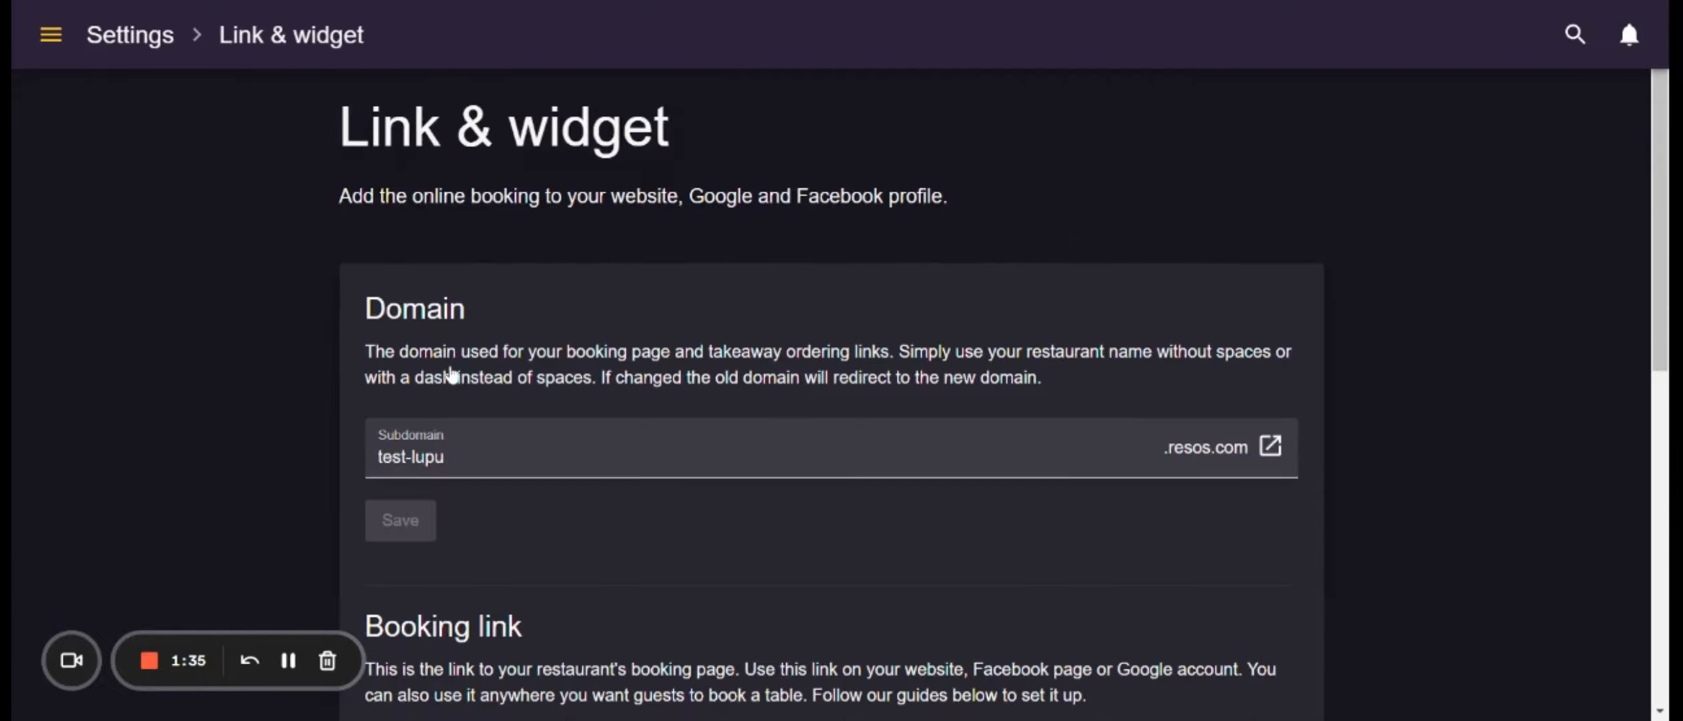
pyautogui.scroll(-3, 570, 212)
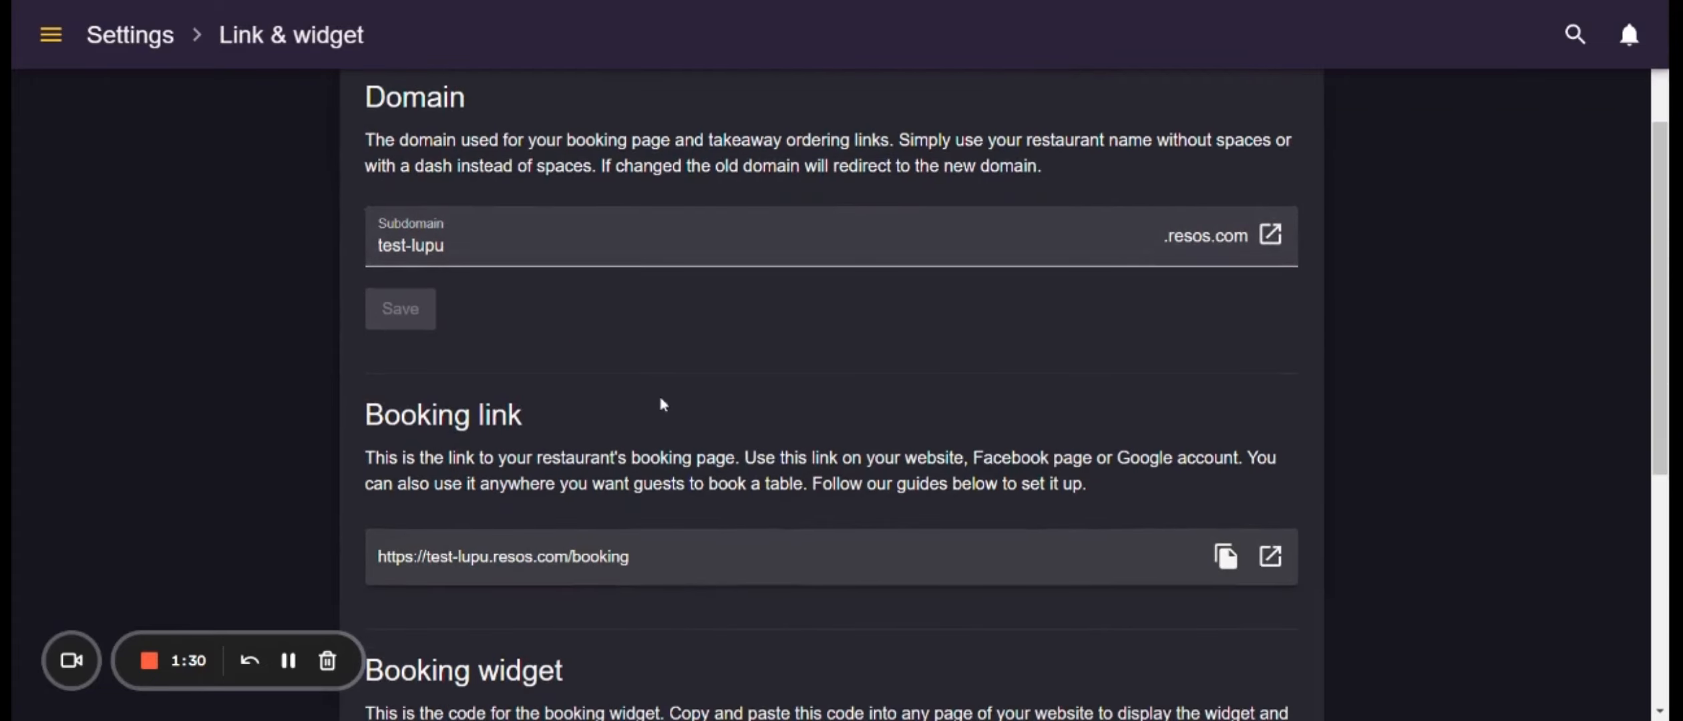
pyautogui.scroll(-5, 658, 394)
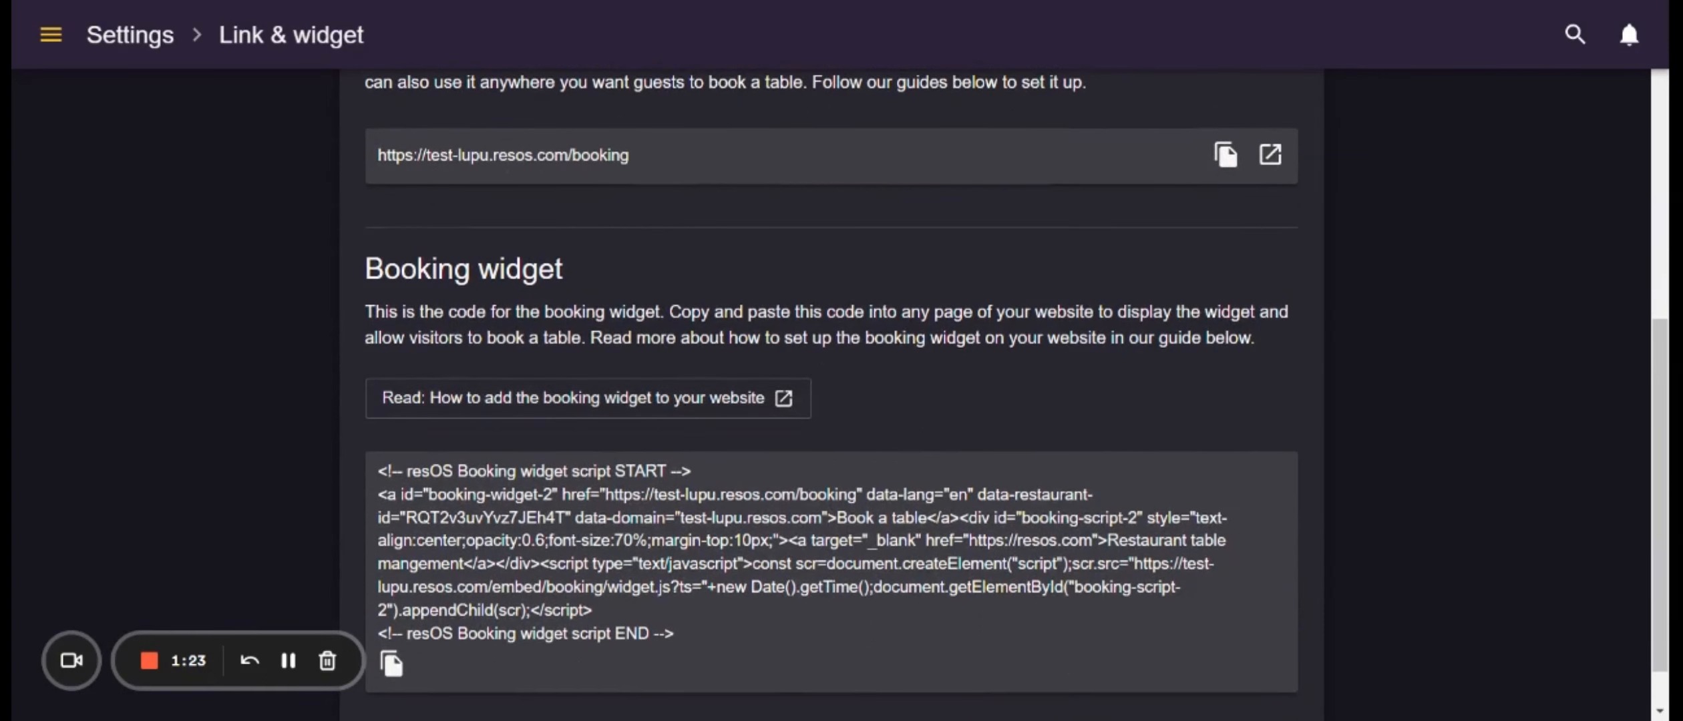
pyautogui.click(36, 3)
# Open the Users settings, review the existing users' rights, and open the form for adding a user
pyautogui.scroll(-2, 802, 472)
pyautogui.scroll(-2, 802, 471)
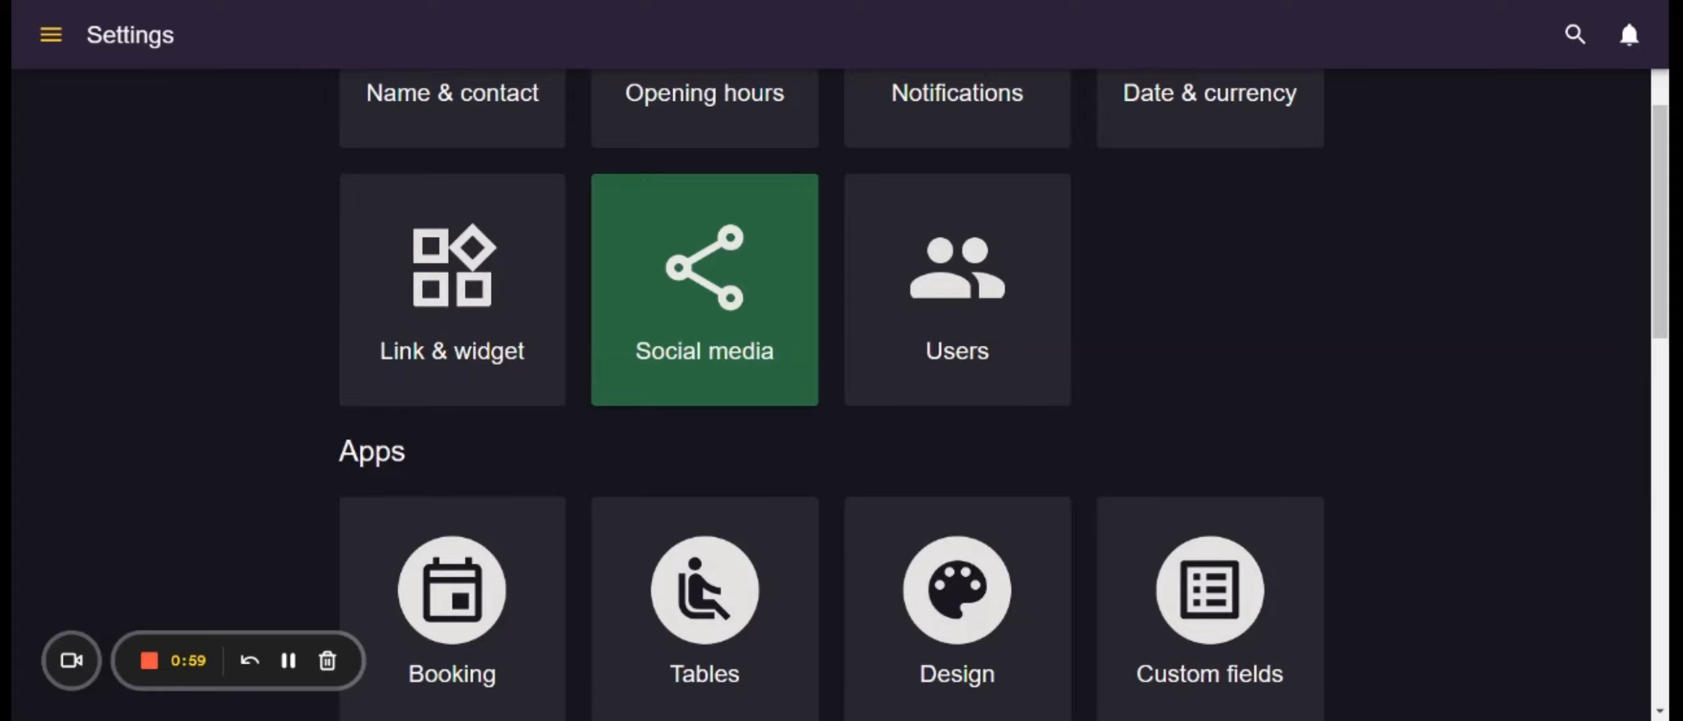
pyautogui.click(1002, 334)
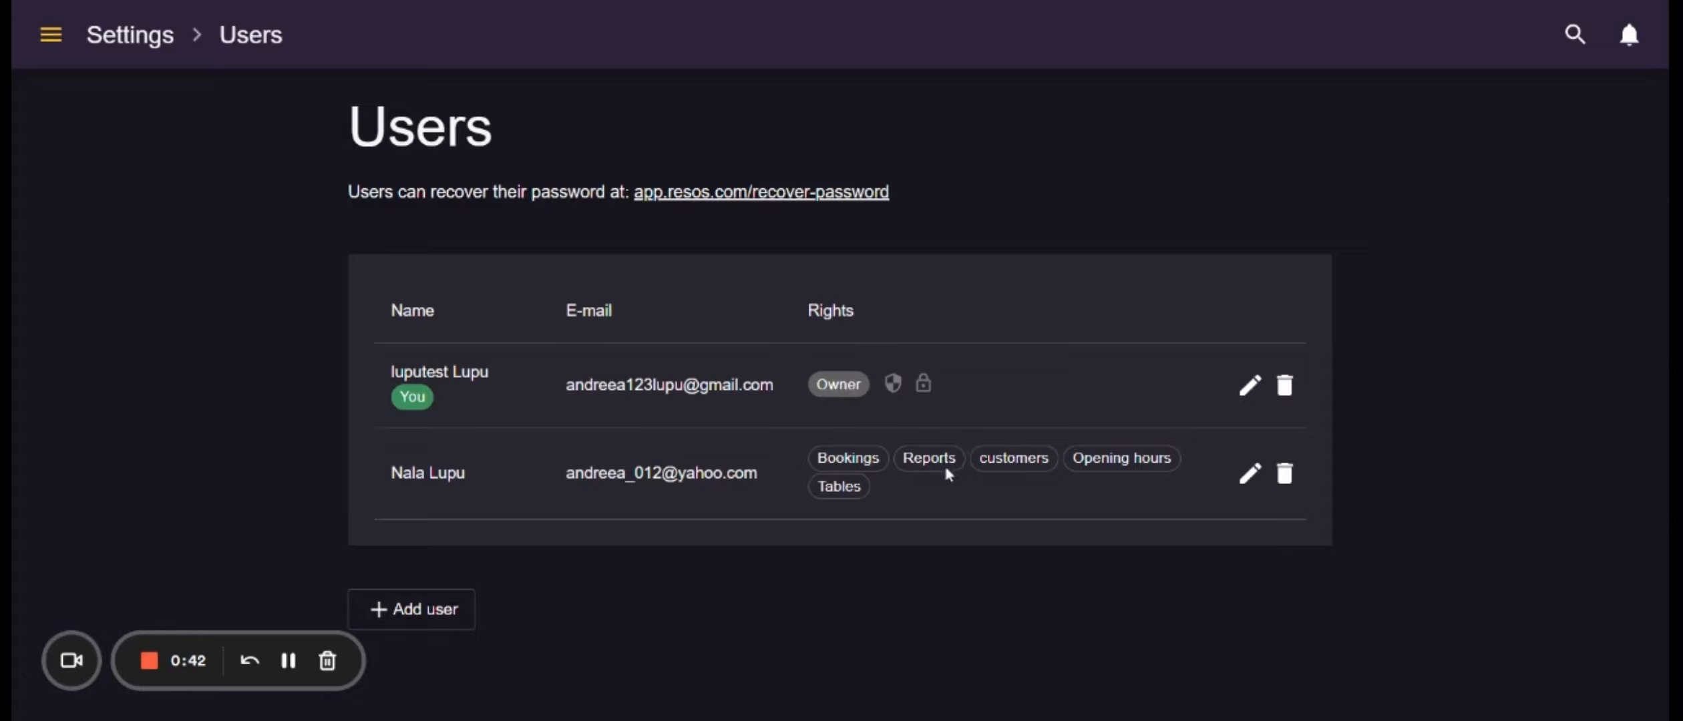
pyautogui.click(423, 610)
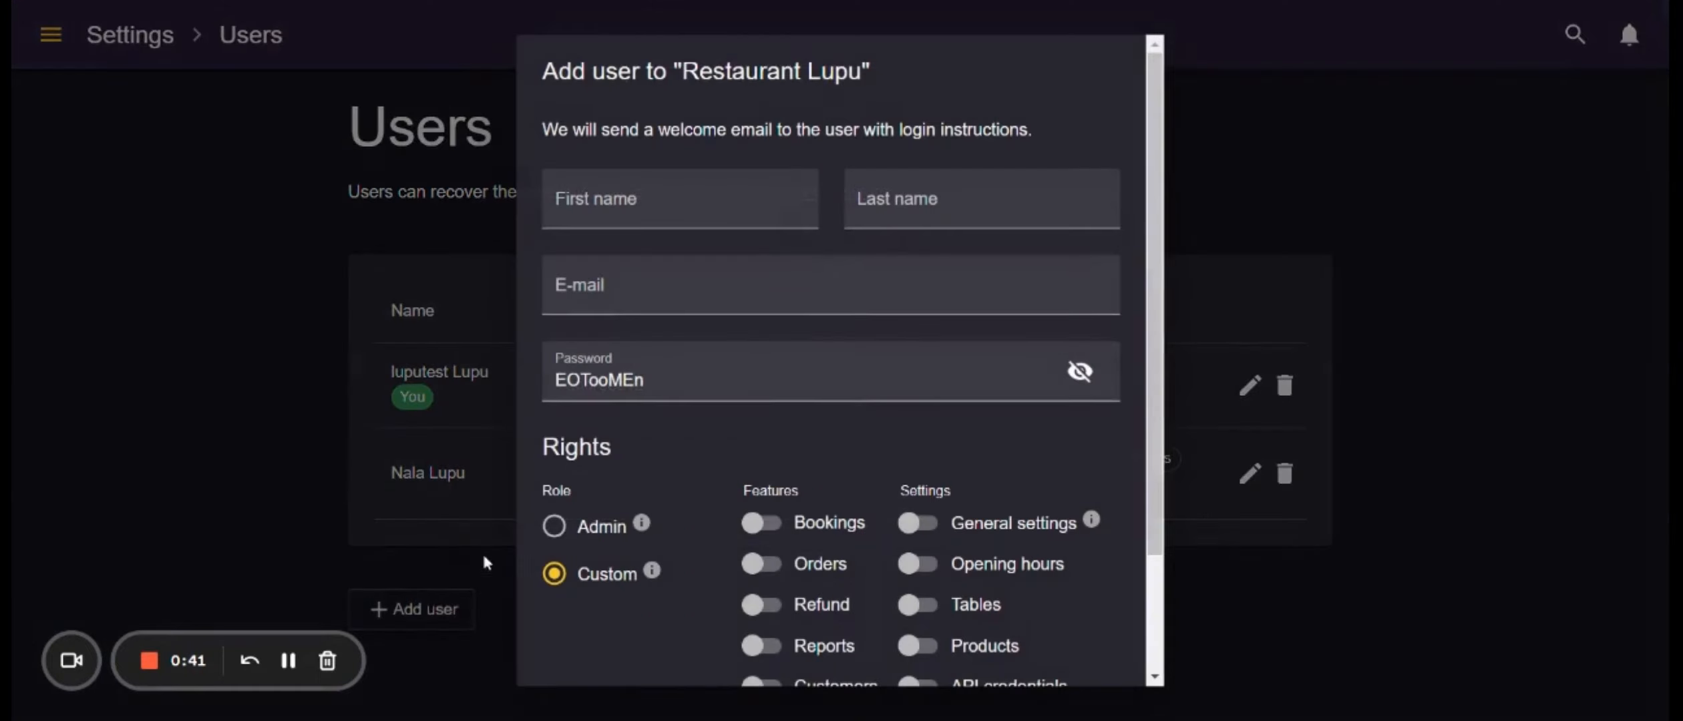
# Compare the Admin and Custom role rights for a new user, leave the form without saving, and return to the settings overview
pyautogui.click(553, 527)
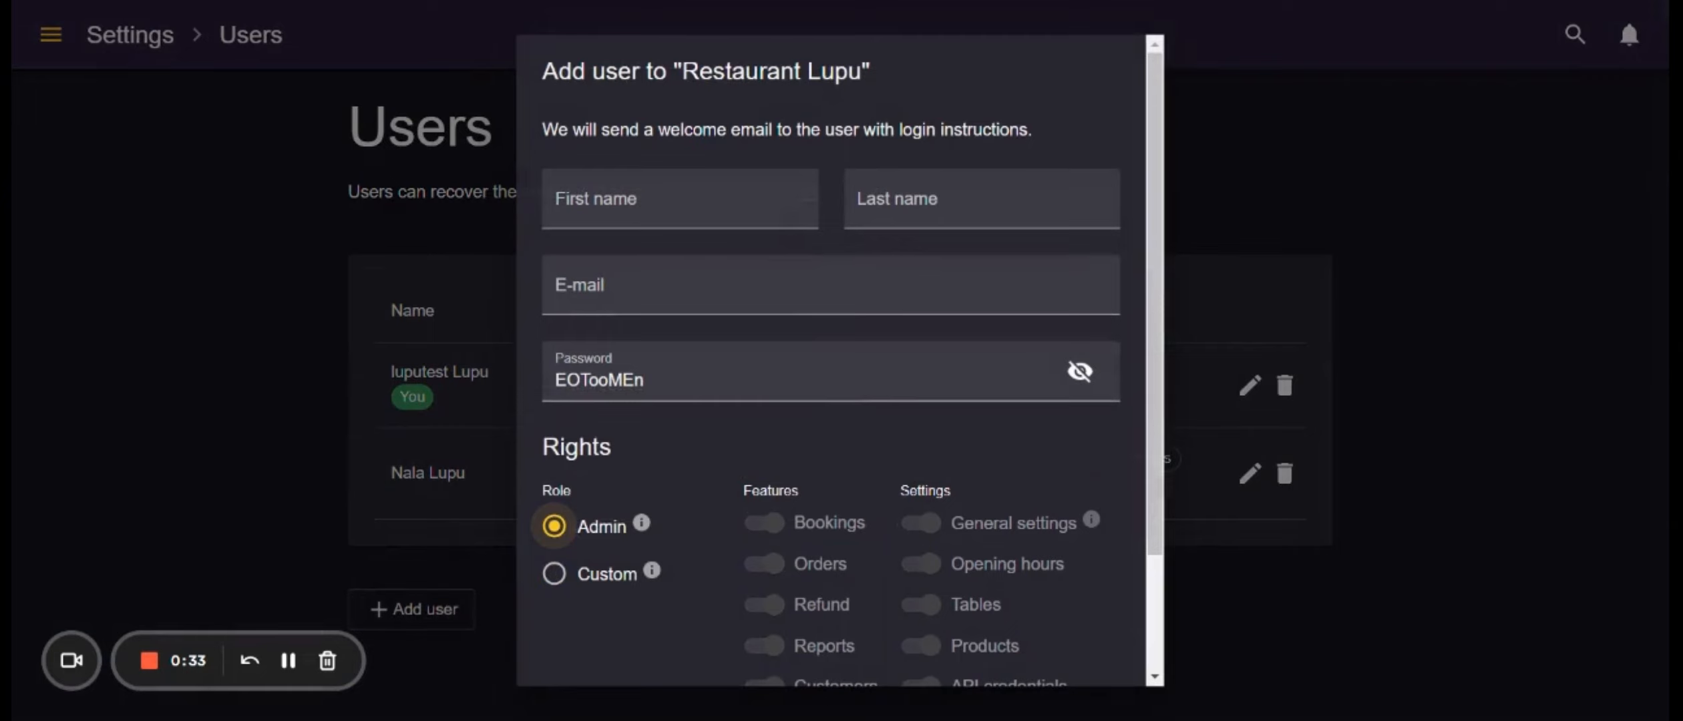
pyautogui.click(557, 580)
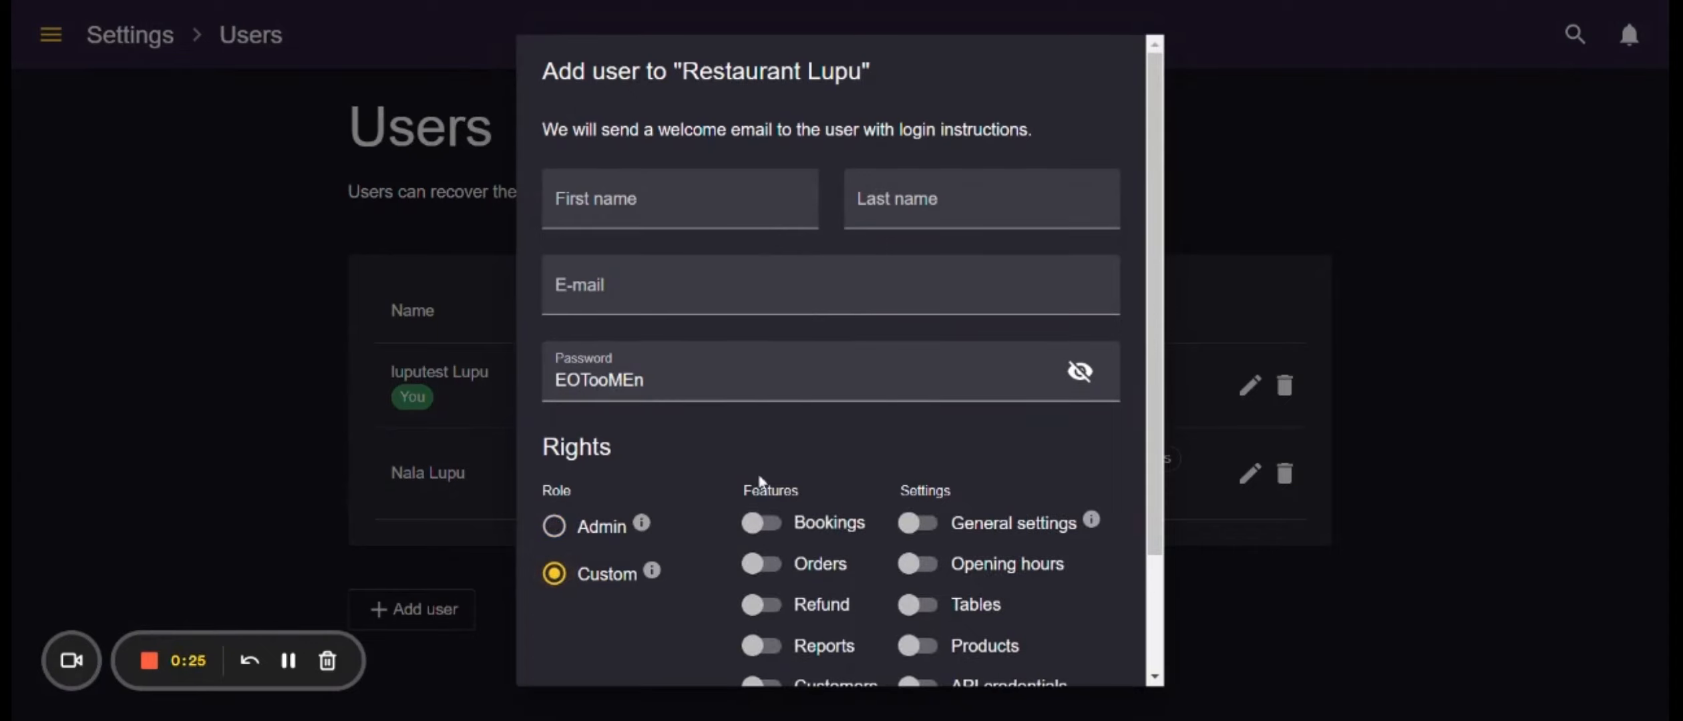
pyautogui.scroll(-3, 867, 549)
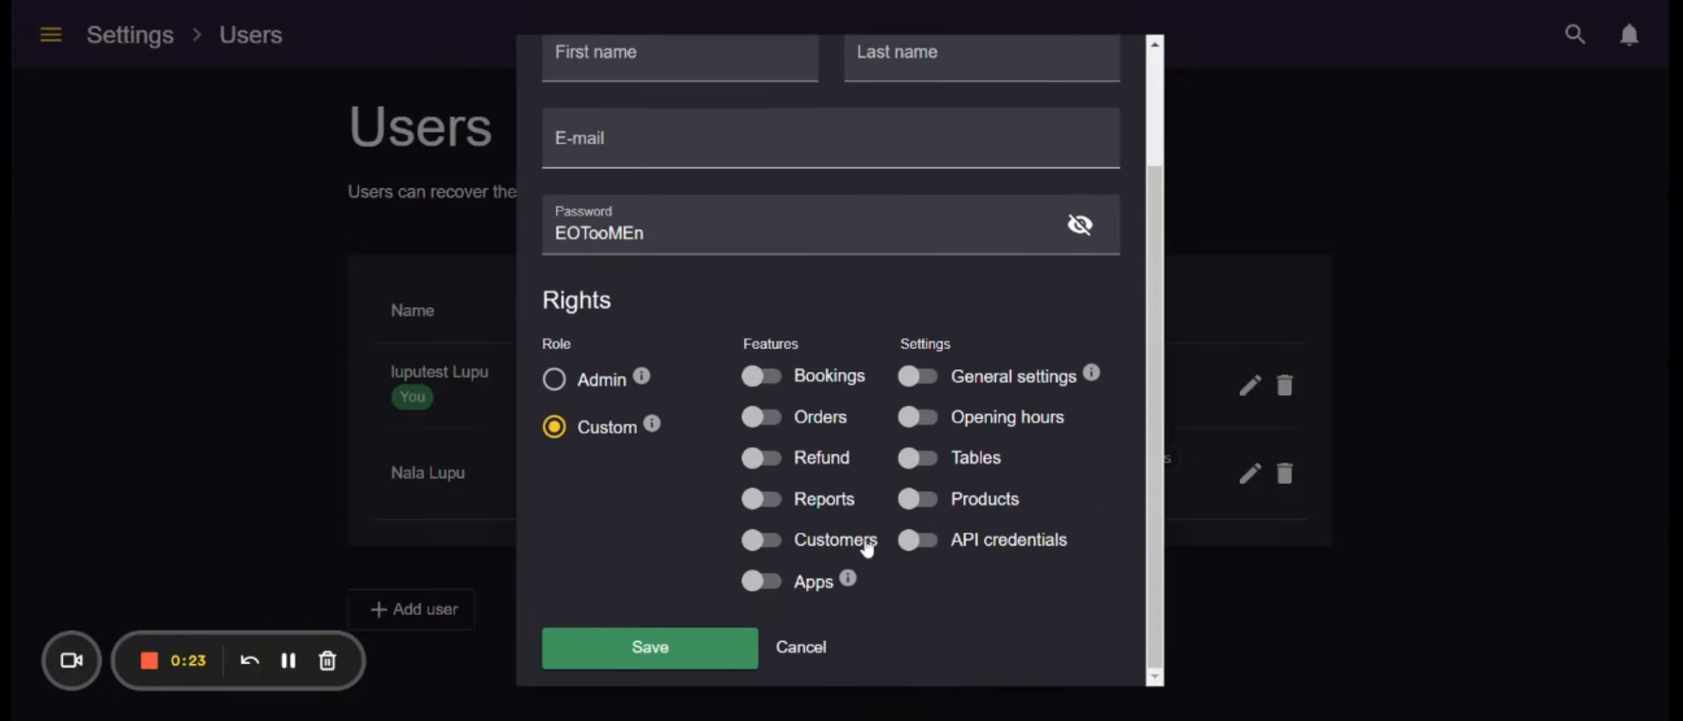
pyautogui.click(38, 472)
pyautogui.click(22, 1)
pyautogui.scroll(-5, 1223, 461)
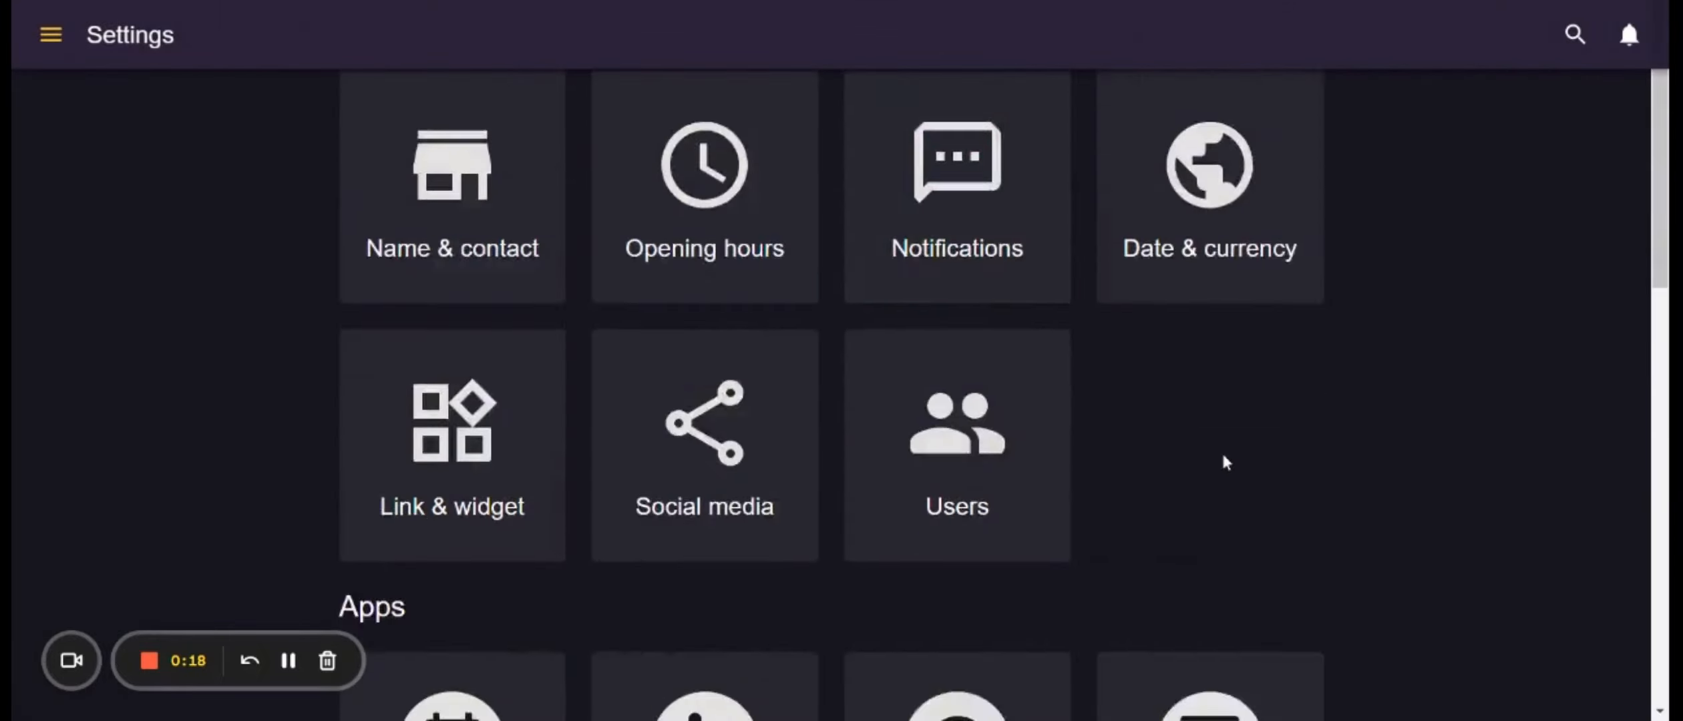